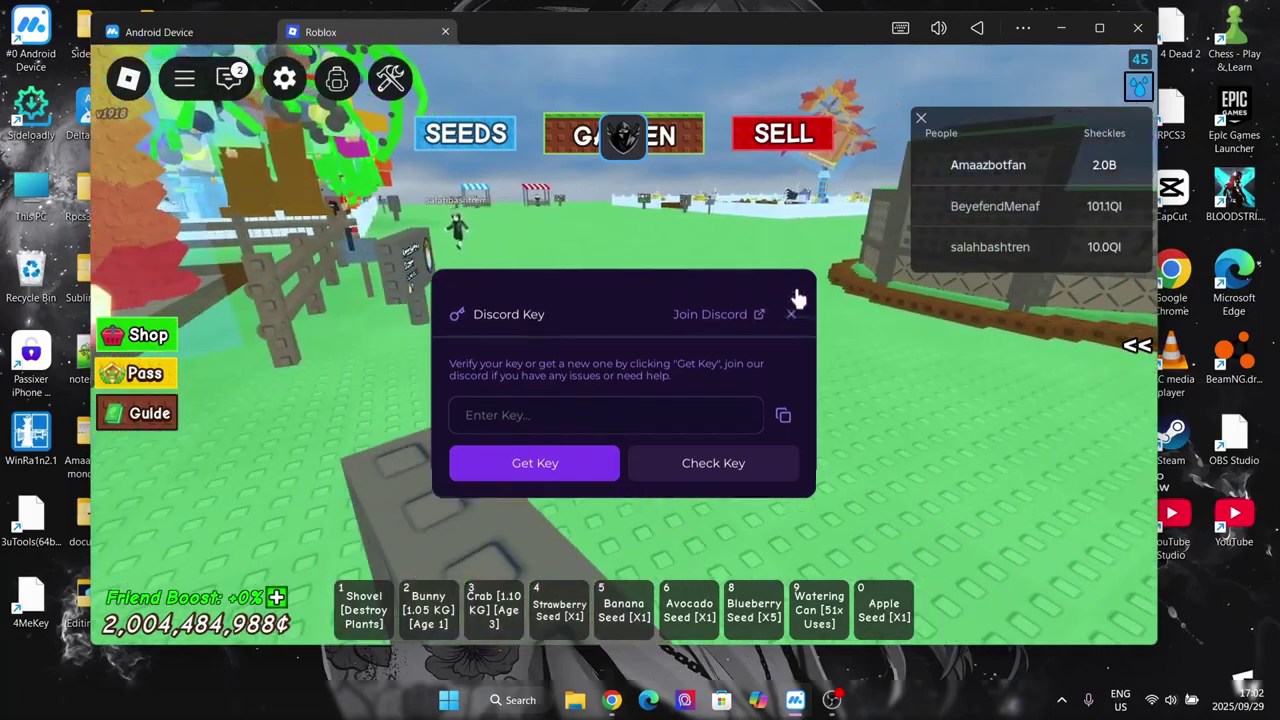
Step: Dismiss the Discord Key prompt and run the character across the field toward the central stand
click(793, 305)
key(w)
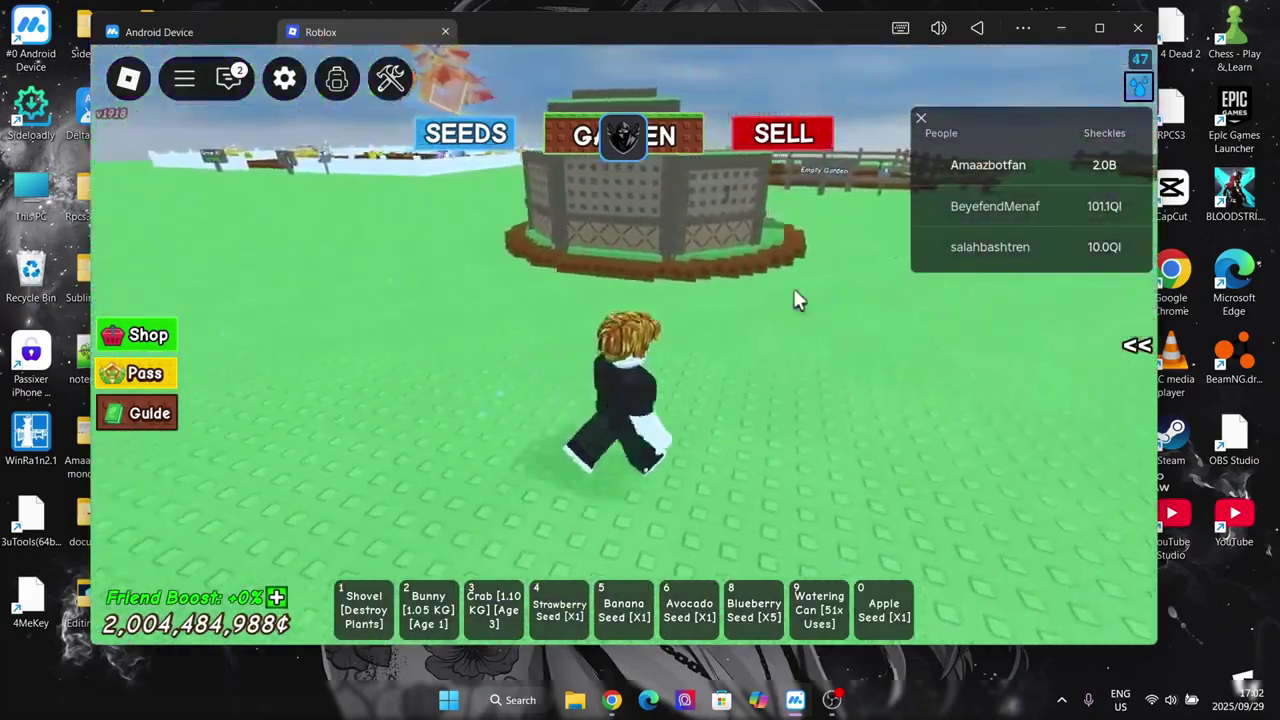
key(w)
key(space)
key(s)
key(space)
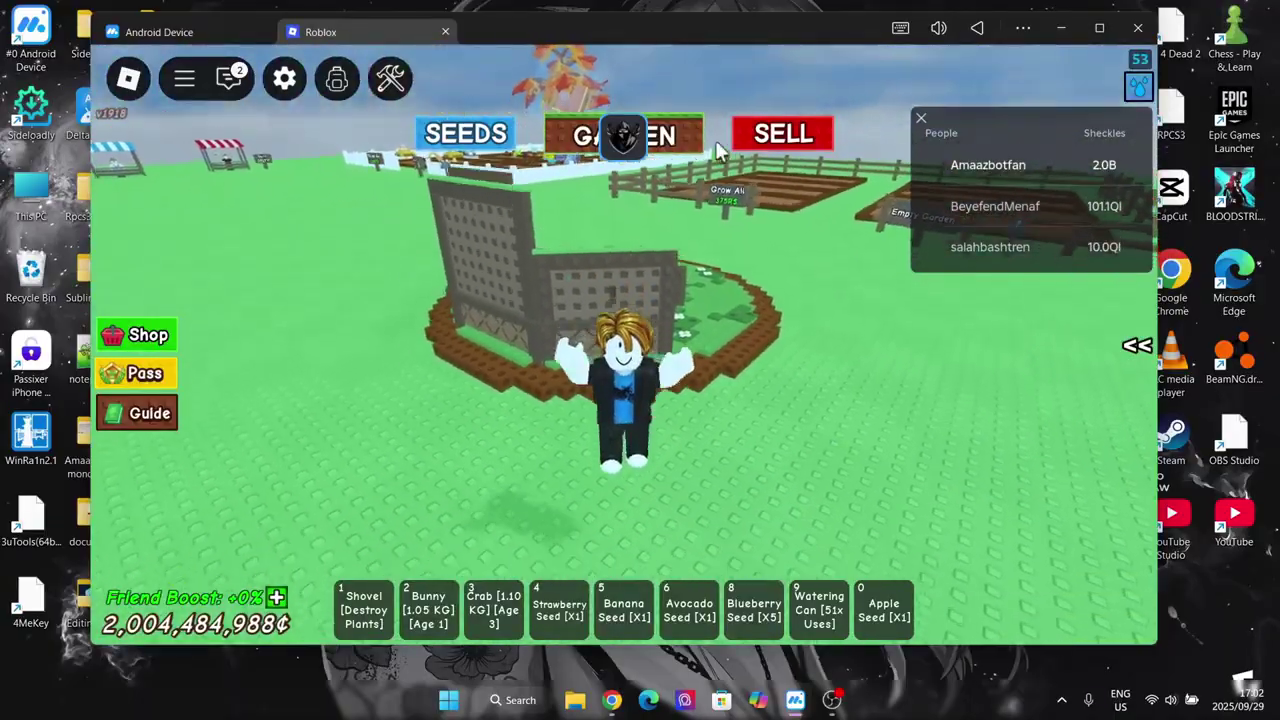
Step: Open the Delta executor's script list and move the character around with the overlay open
click(623, 134)
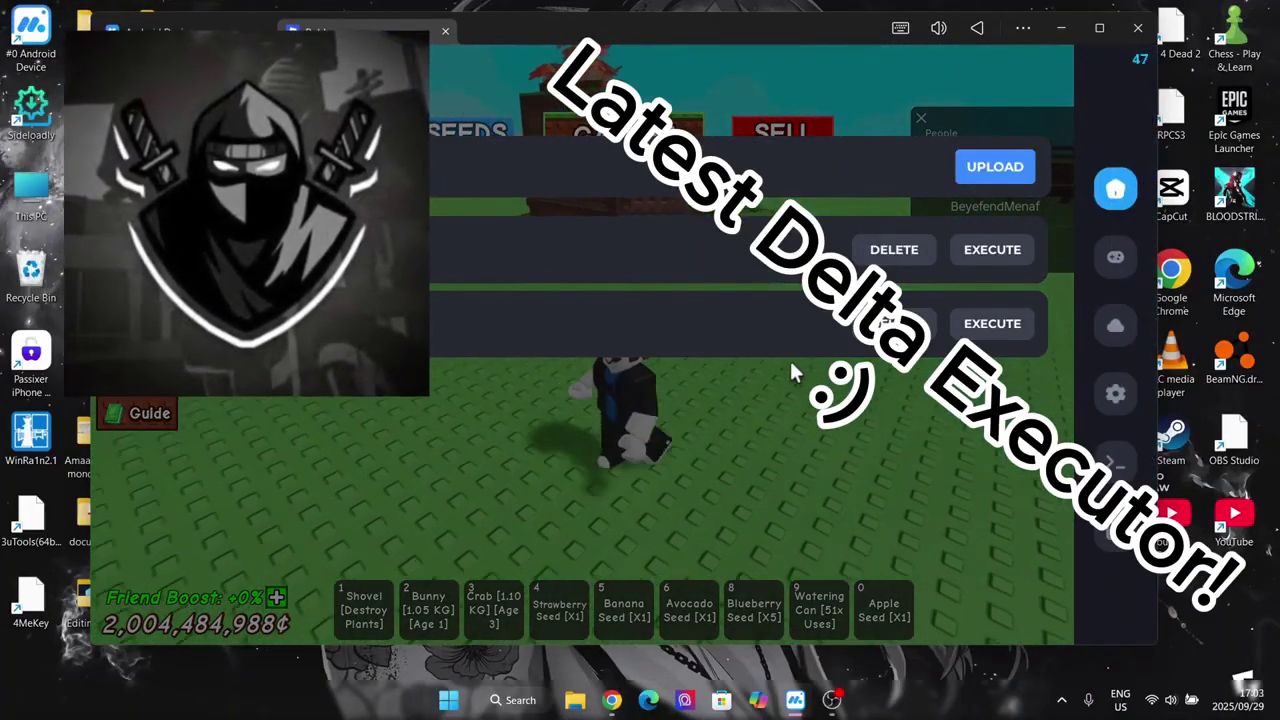
key(w)
key(s)
key(w)
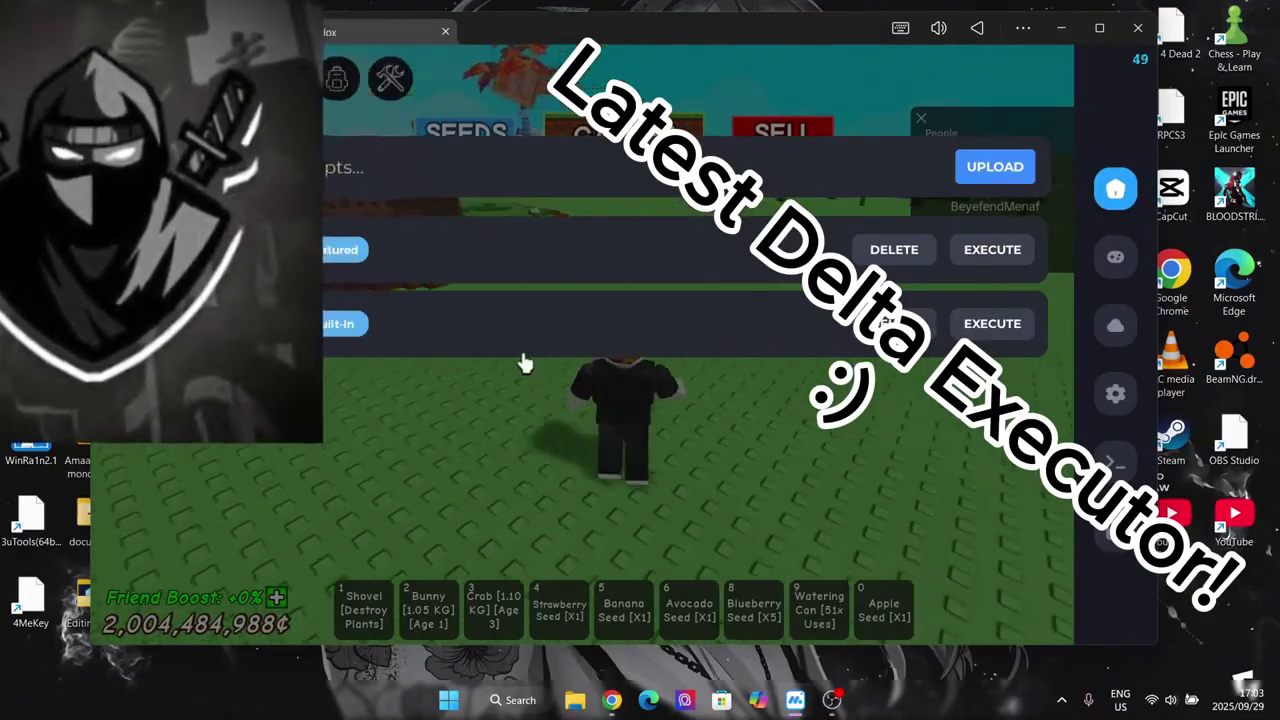
key(w)
key(a)
key(s)
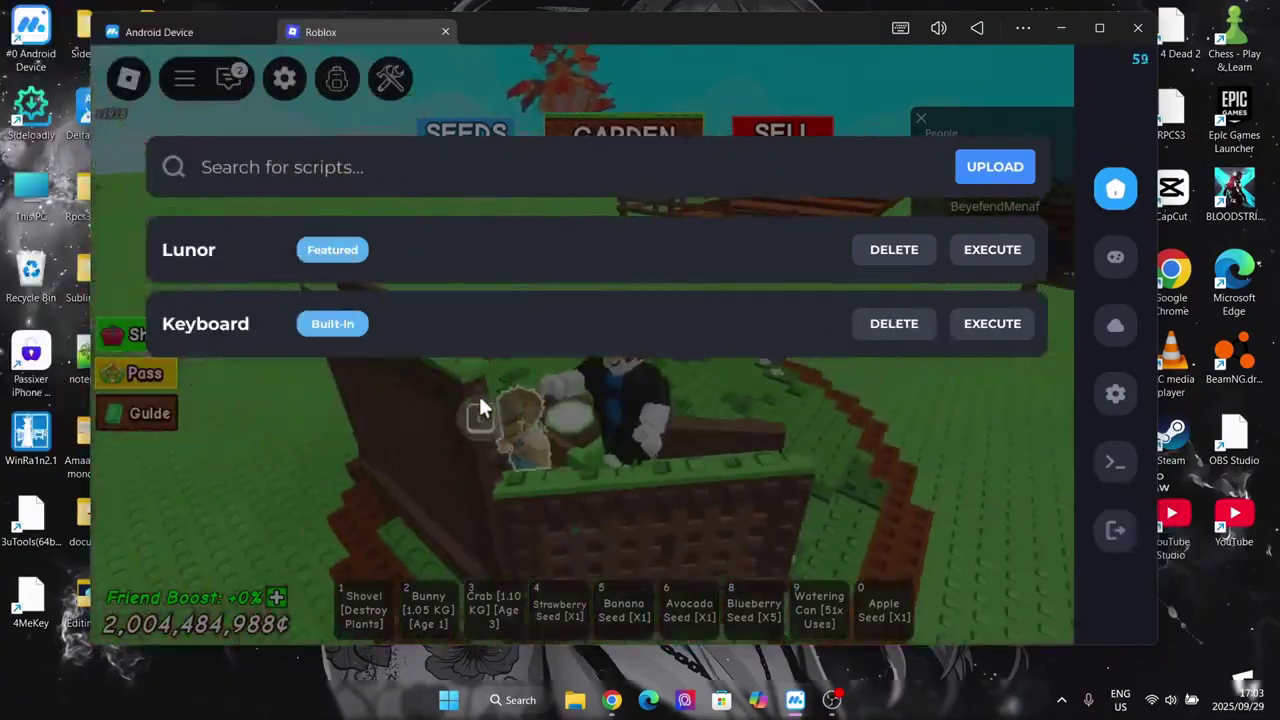
key(space)
key(d)
key(w)
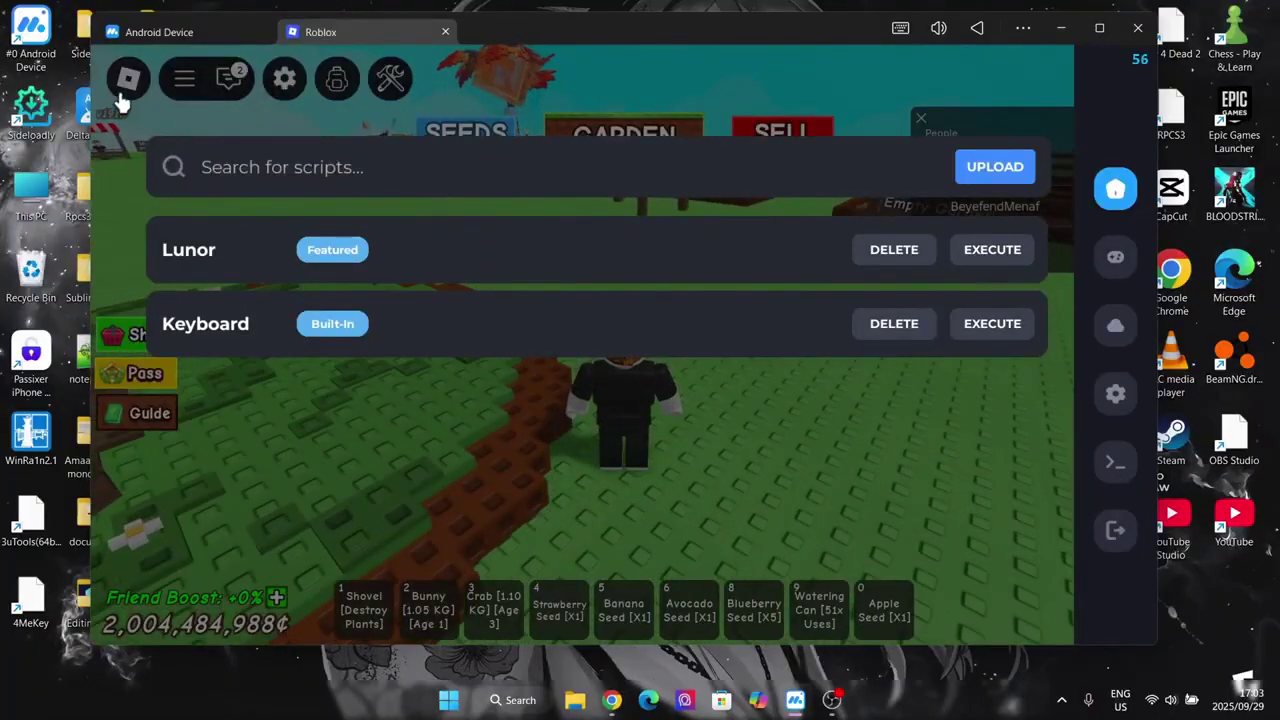
Step: Close the Delta overlay, look through the Roblox in-game settings, and return to the game
click(121, 95)
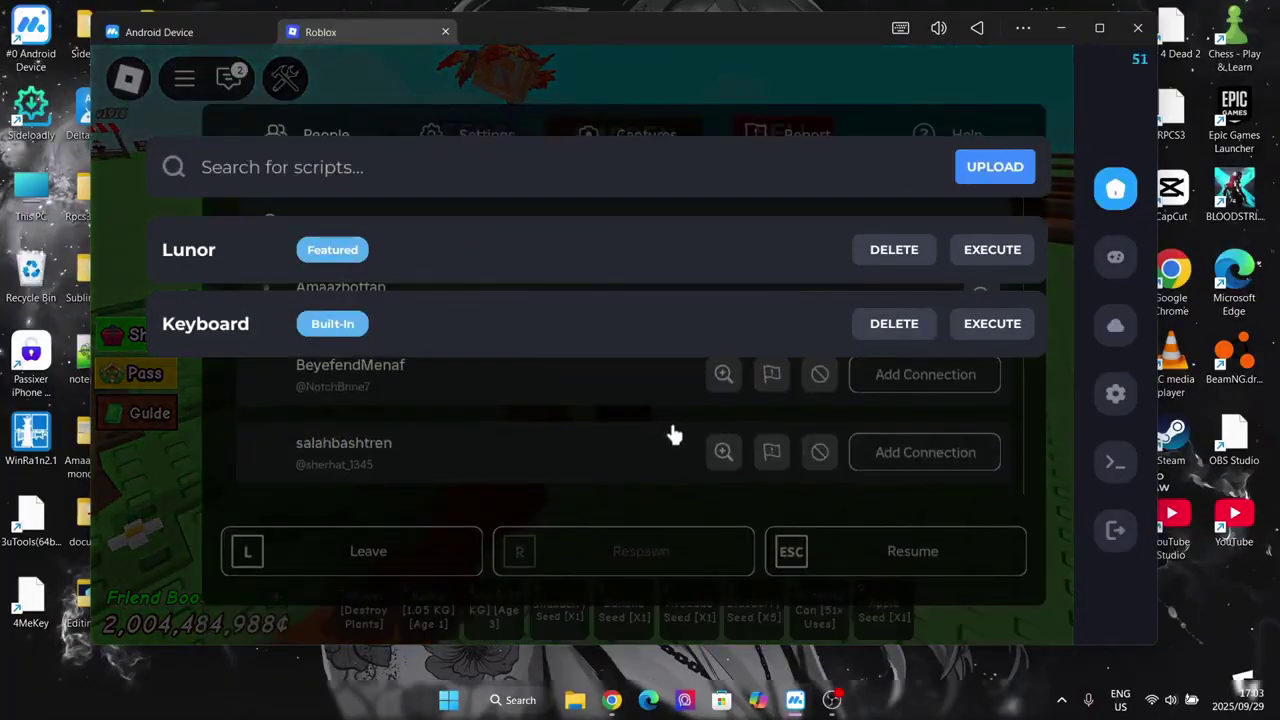
click(1118, 538)
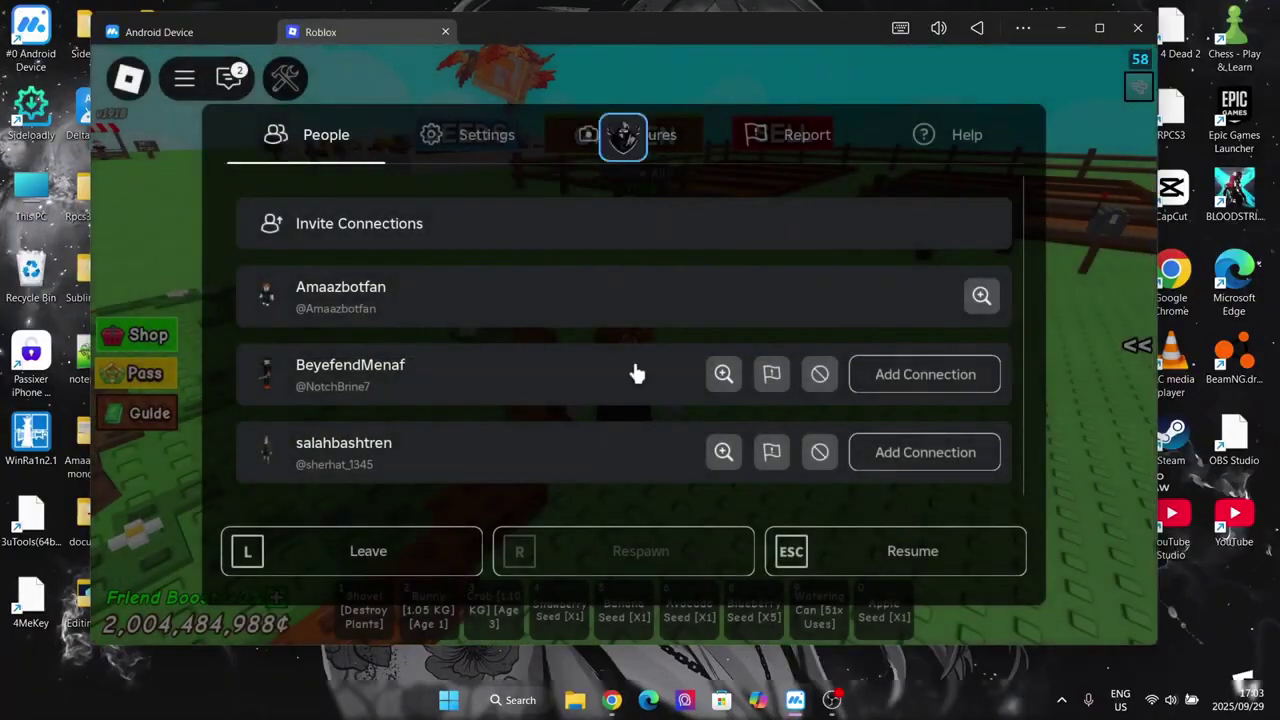
click(521, 145)
scroll(680, 331, down, 10)
scroll(683, 351, up, 5)
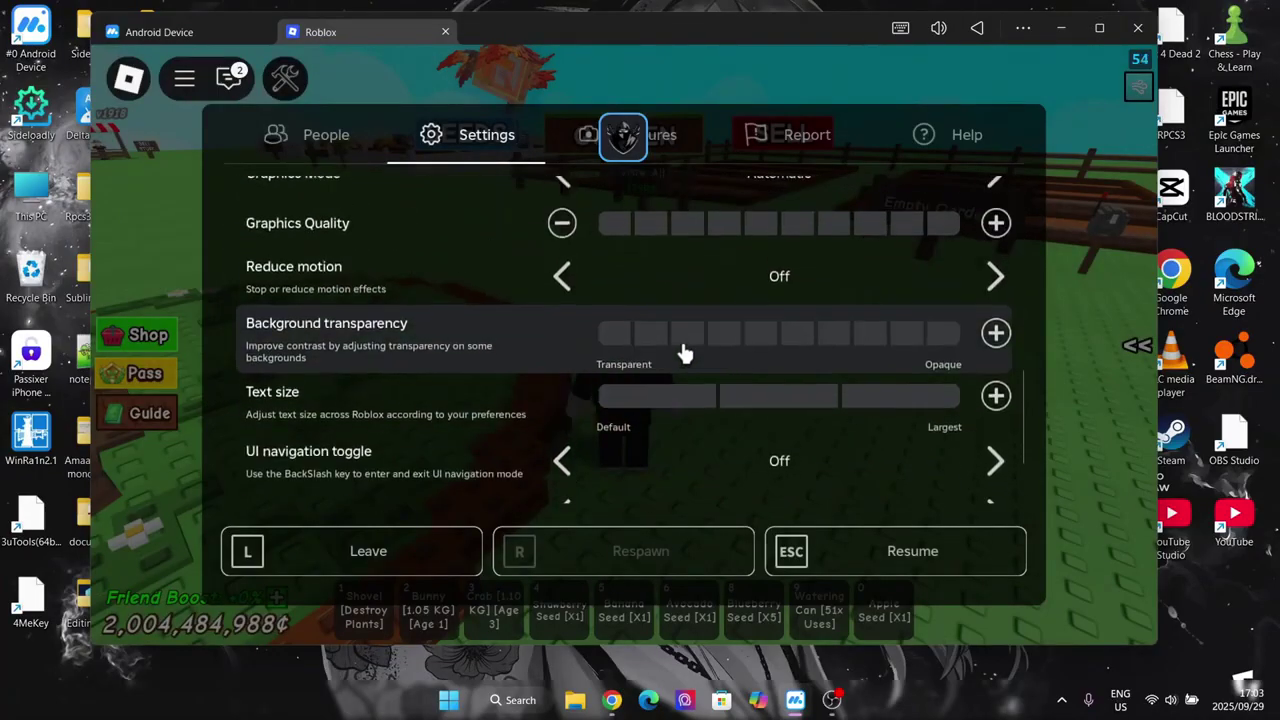
scroll(652, 360, up, 3)
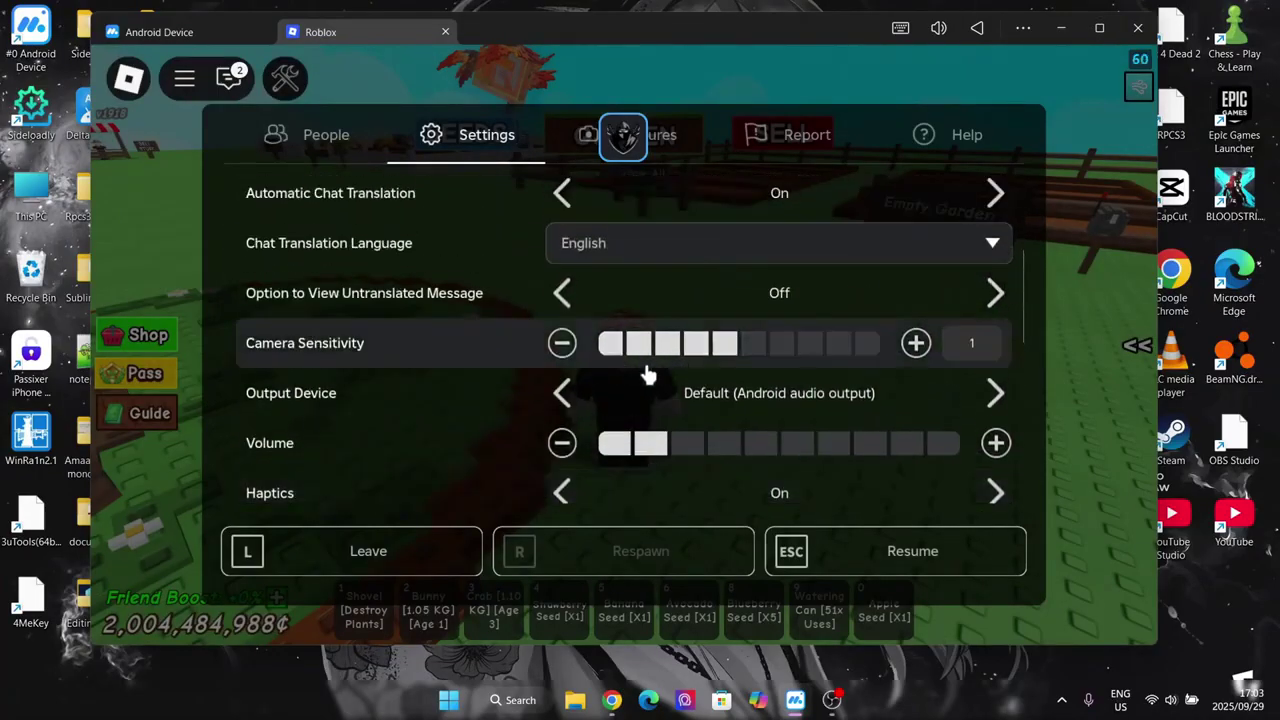
scroll(640, 360, down, 3)
scroll(580, 343, down, 1)
click(834, 561)
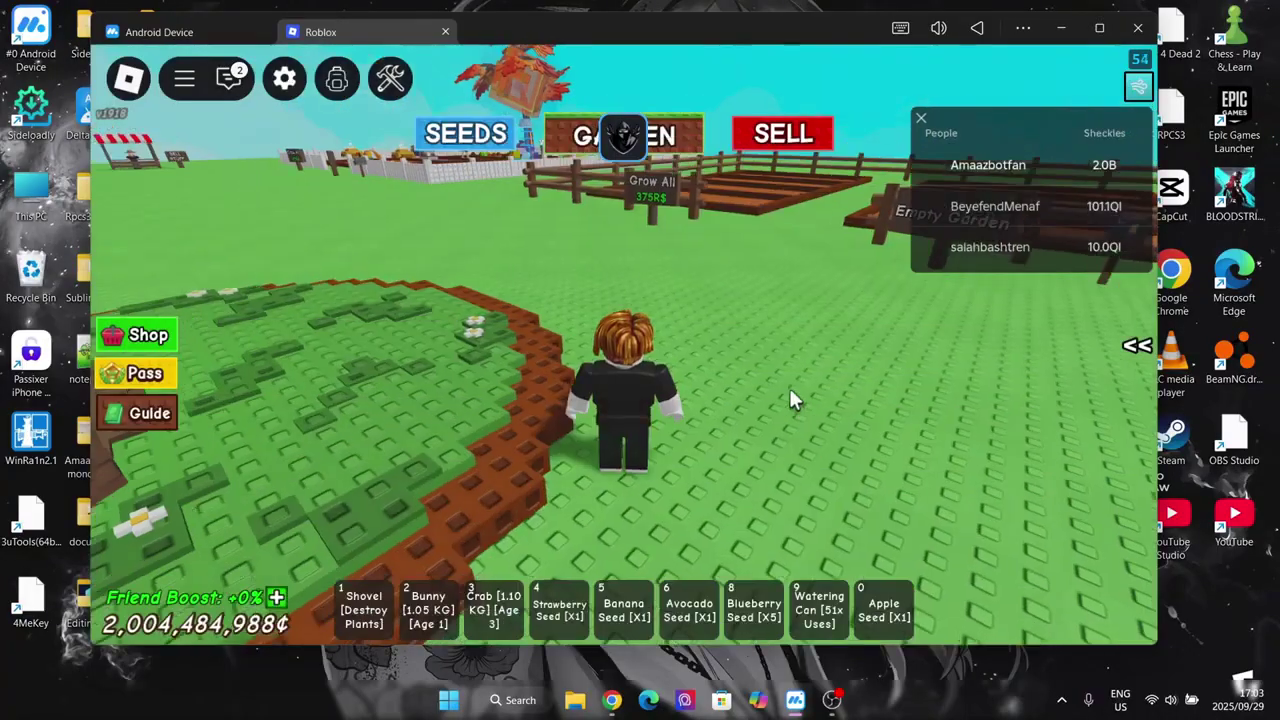
Step: Run and jump the character around the field near the Seed Stages stand
key(a)
key(s)
key(d)
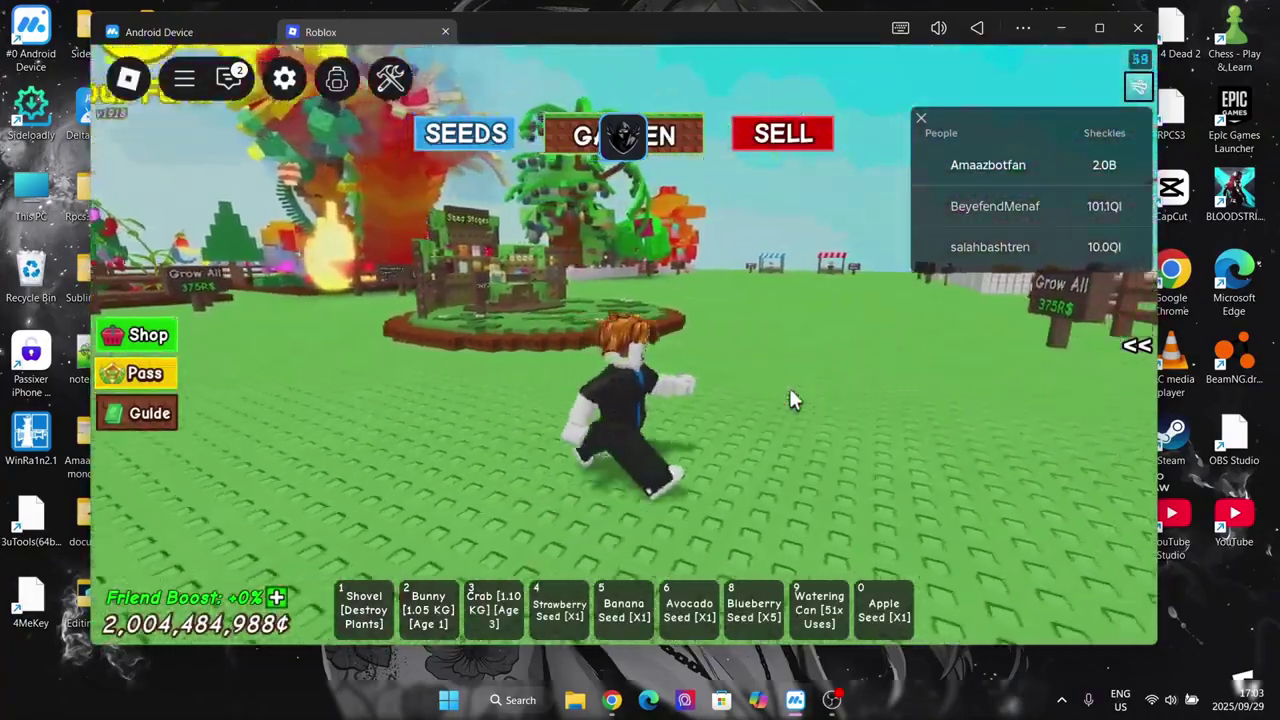
key(s)
key(d)
key(w)
key(space)
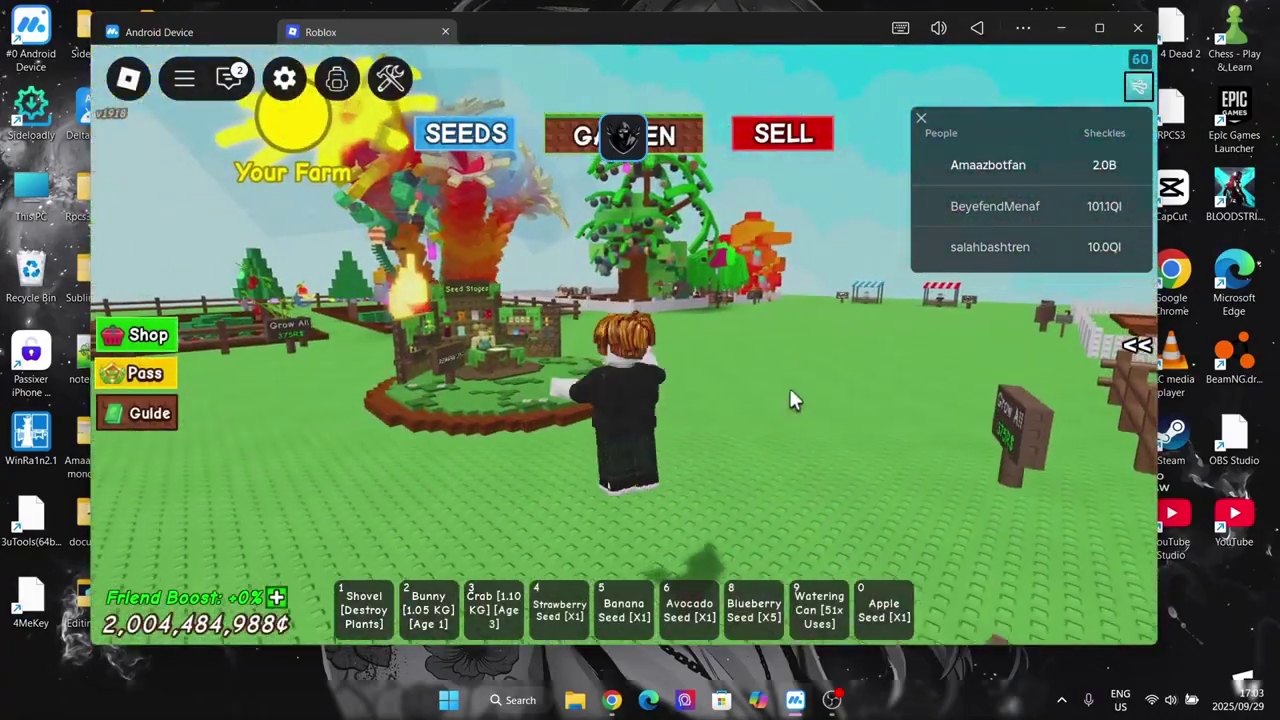
key(s)
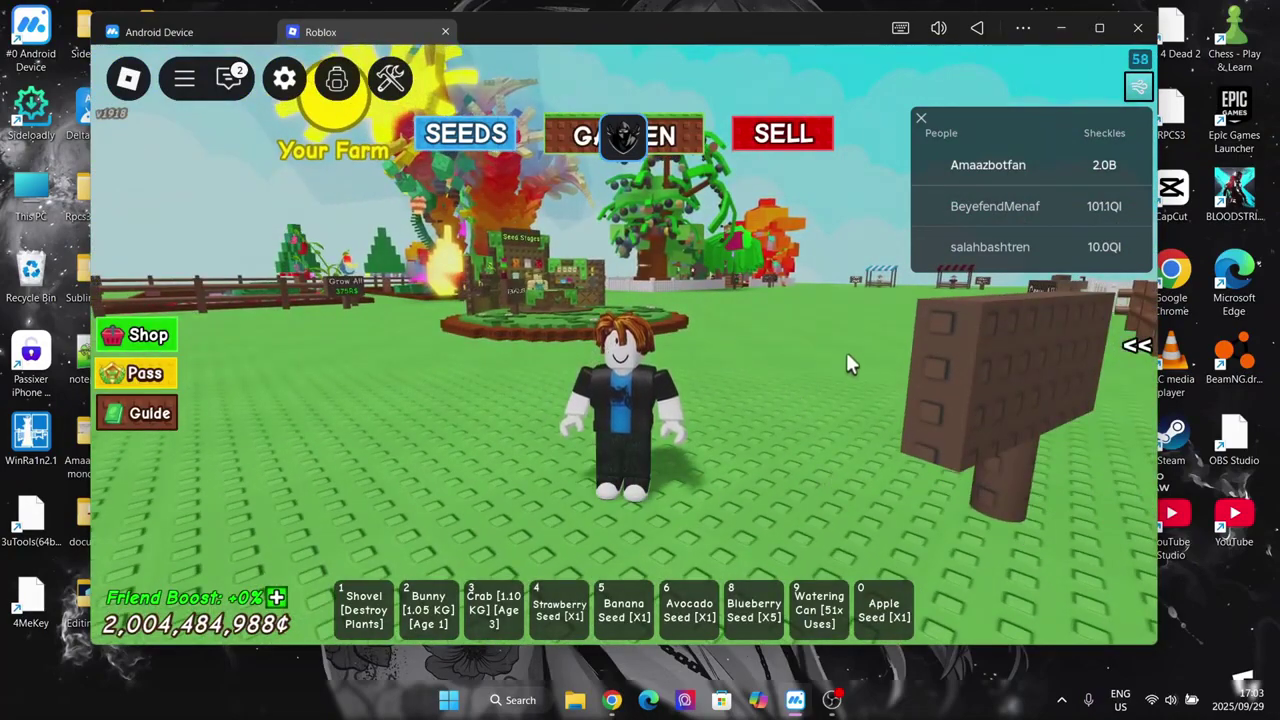
key(w)
key(a)
key(space)
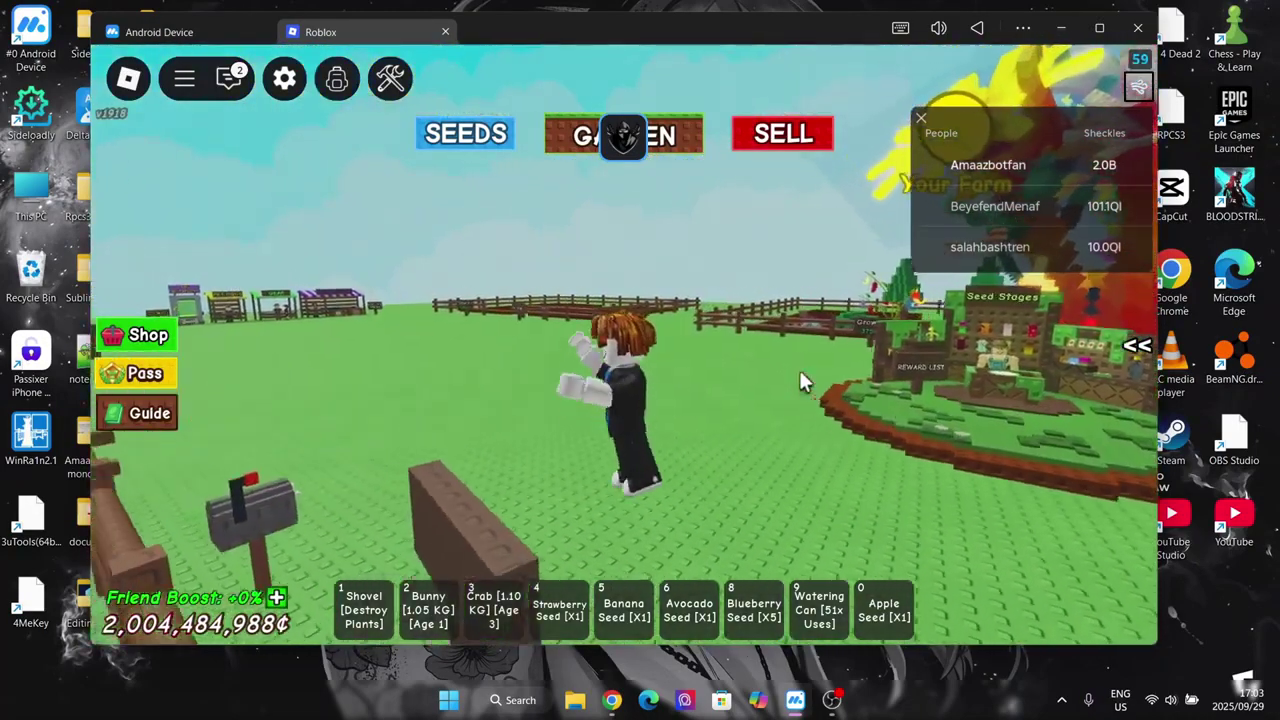
key(d)
key(w)
key(s)
key(d)
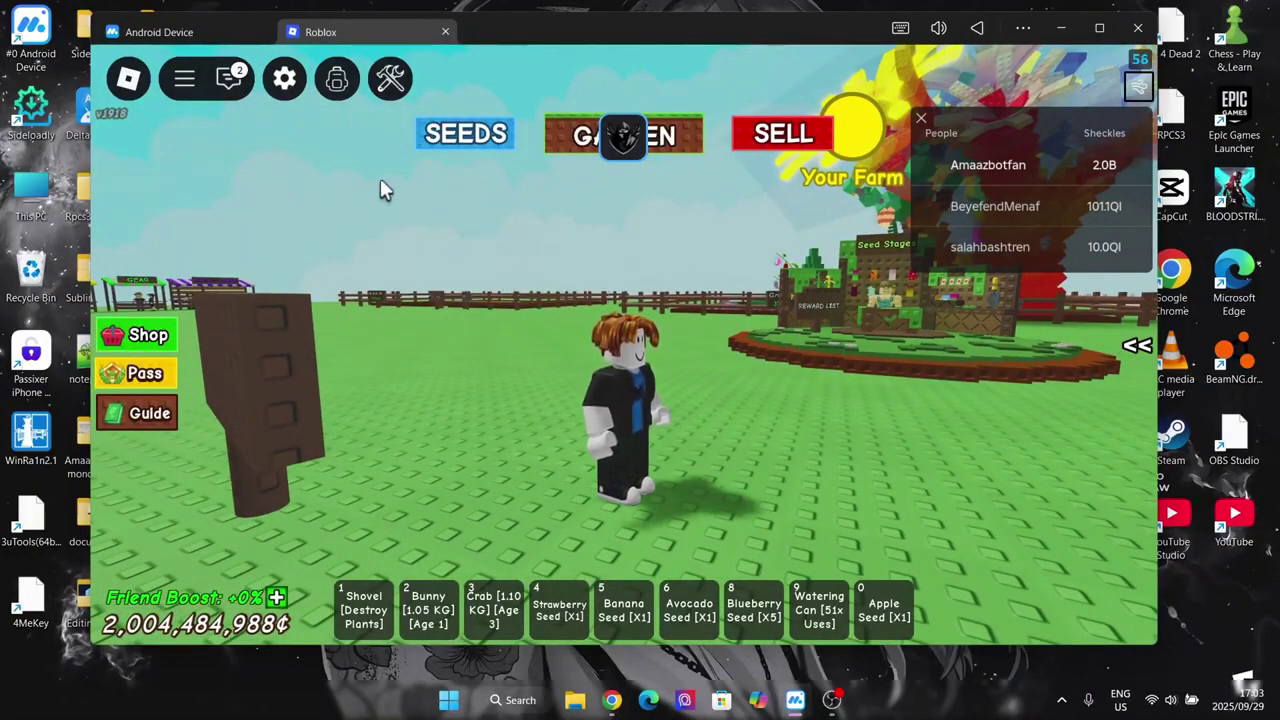
Step: Minimize the emulator, move the MuMuPlayer desktop shortcut aside and back to its place, and restore the game window
click(1061, 28)
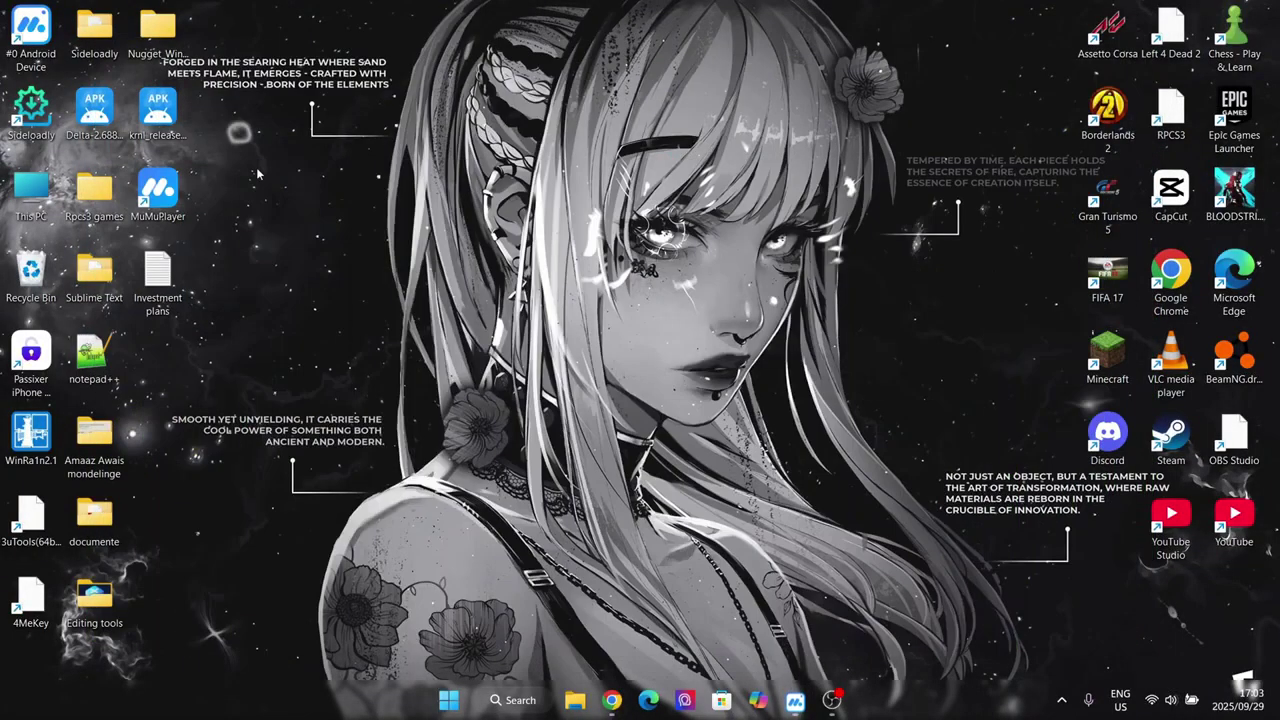
drag(162, 212, 286, 292)
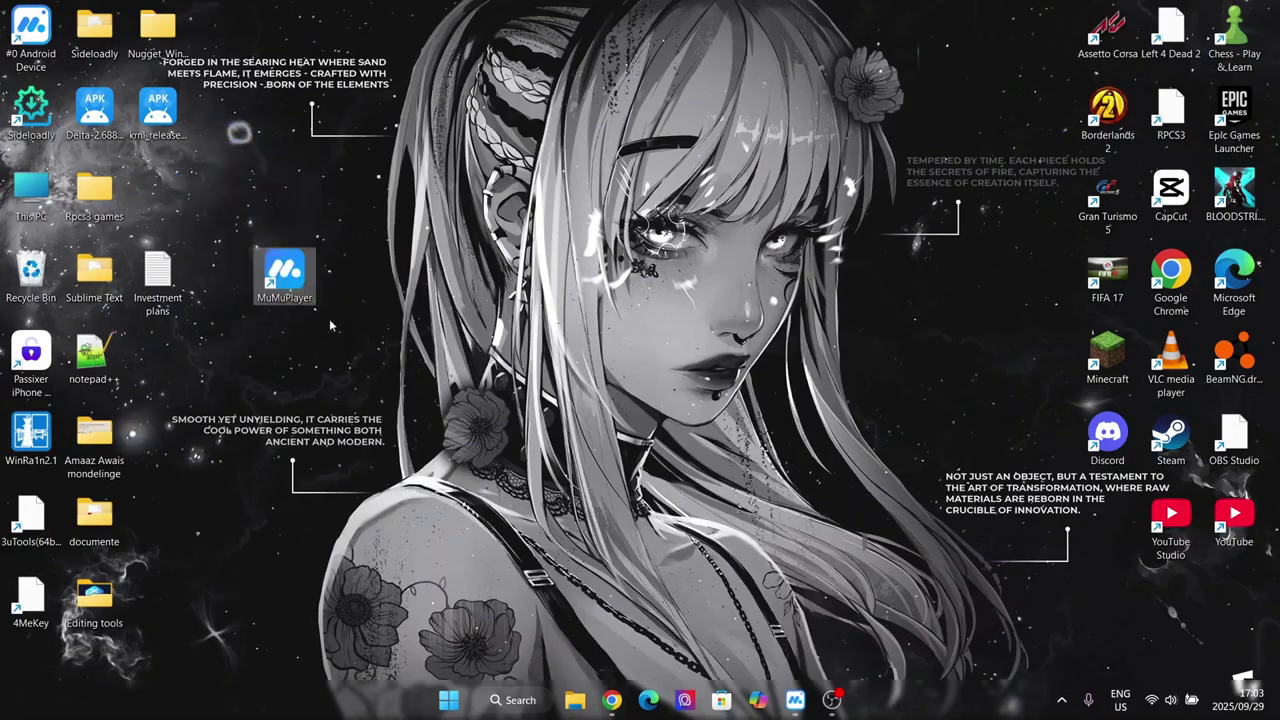
click(318, 186)
drag(229, 211, 433, 398)
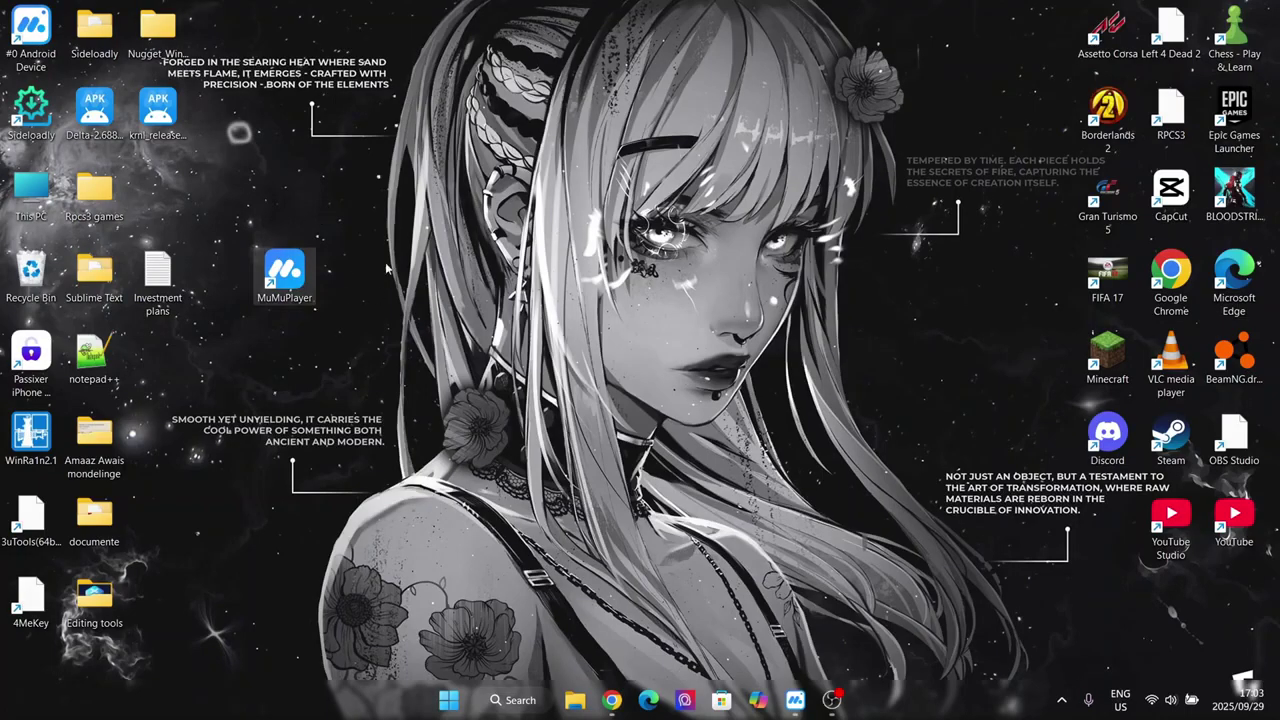
click(236, 256)
drag(250, 280, 150, 198)
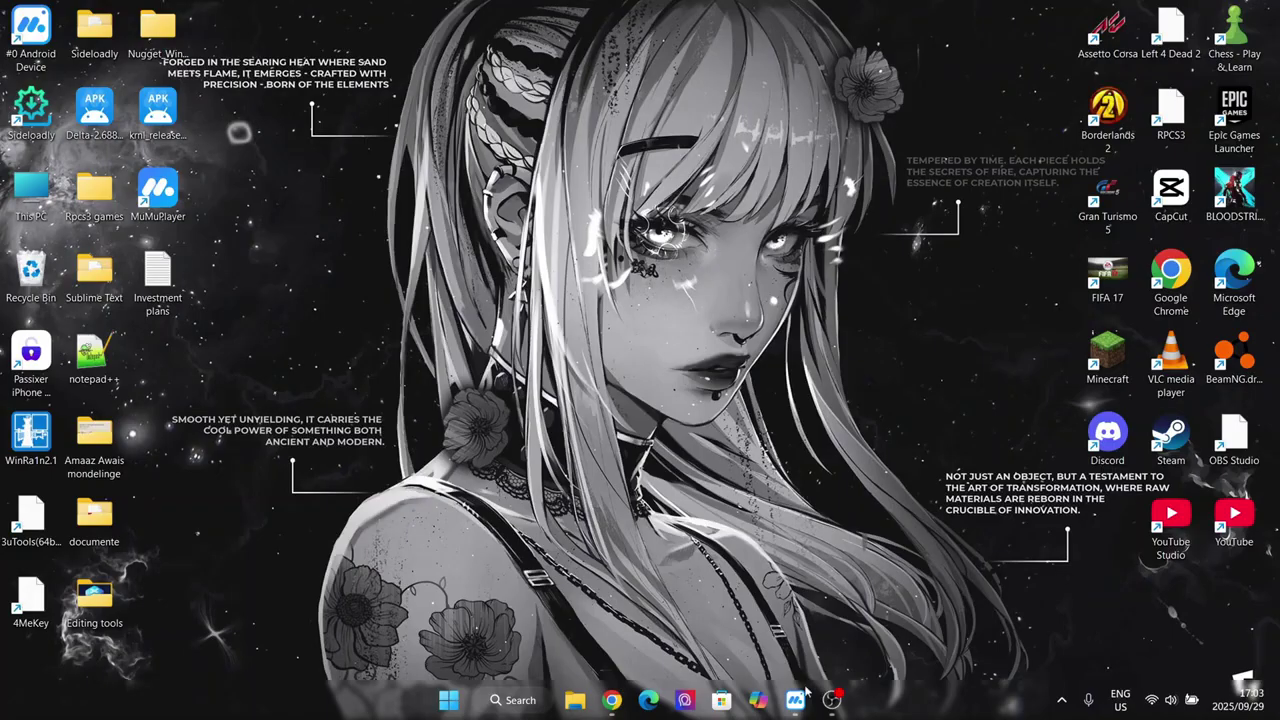
click(798, 698)
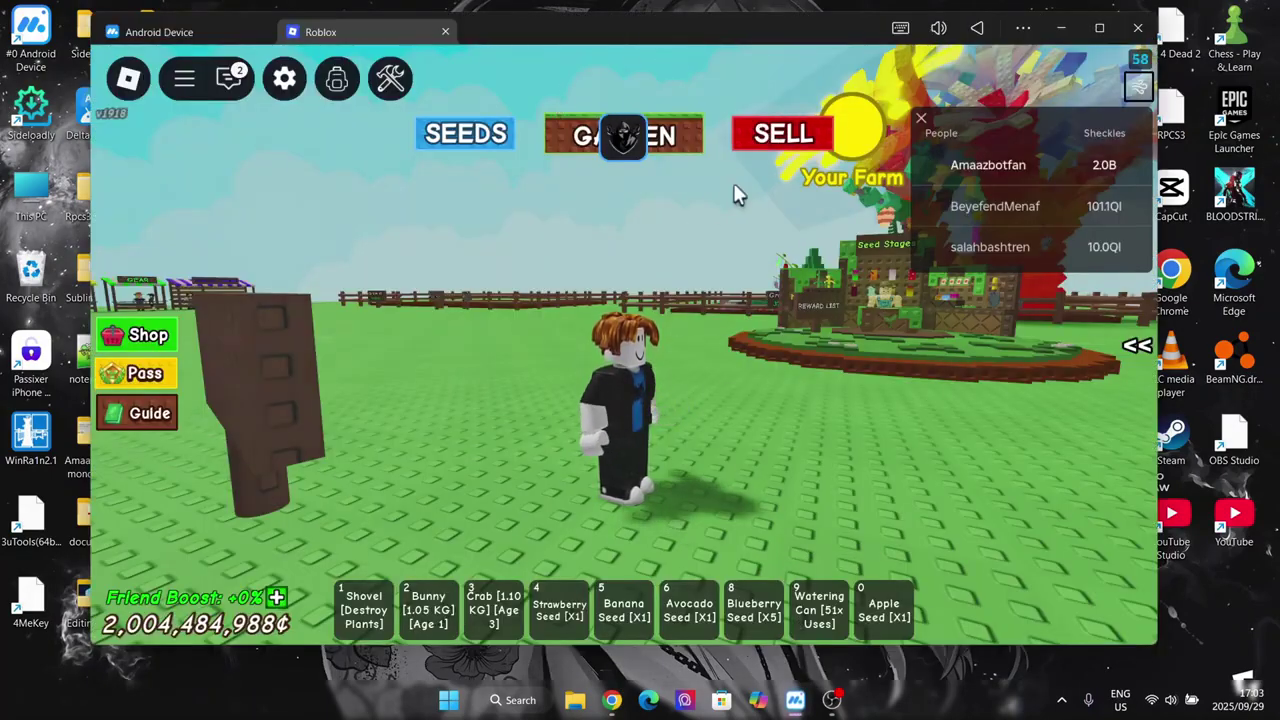
Step: Walk and jump the character around the field past the empty gardens while turning the camera
key(d)
drag(710, 193, 642, 224)
key(a)
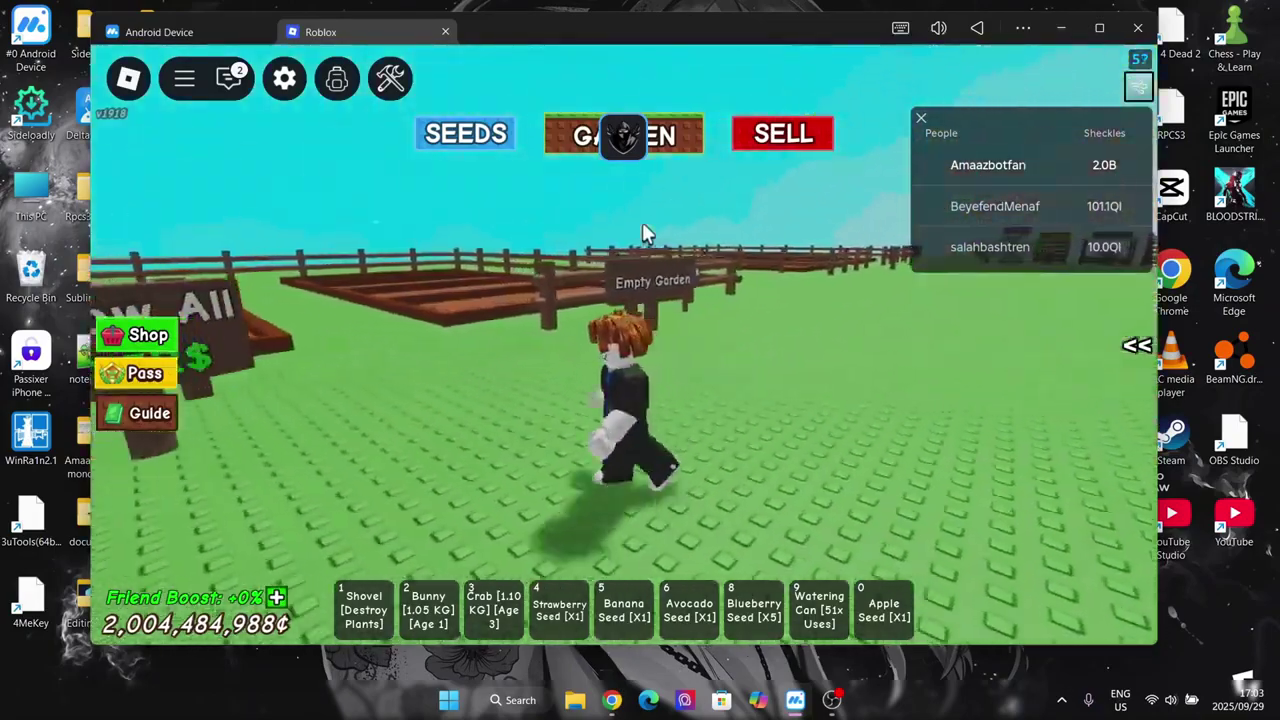
key(w)
key(space)
key(d)
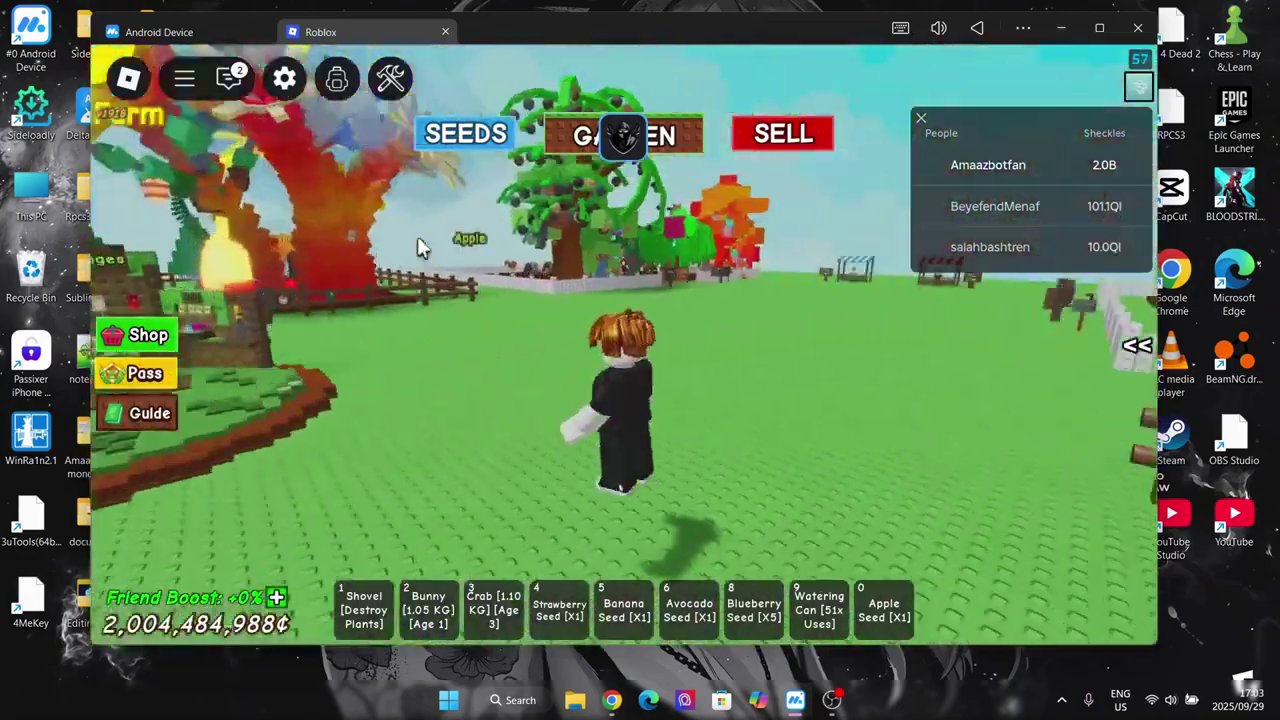
key(space)
key(w)
key(space)
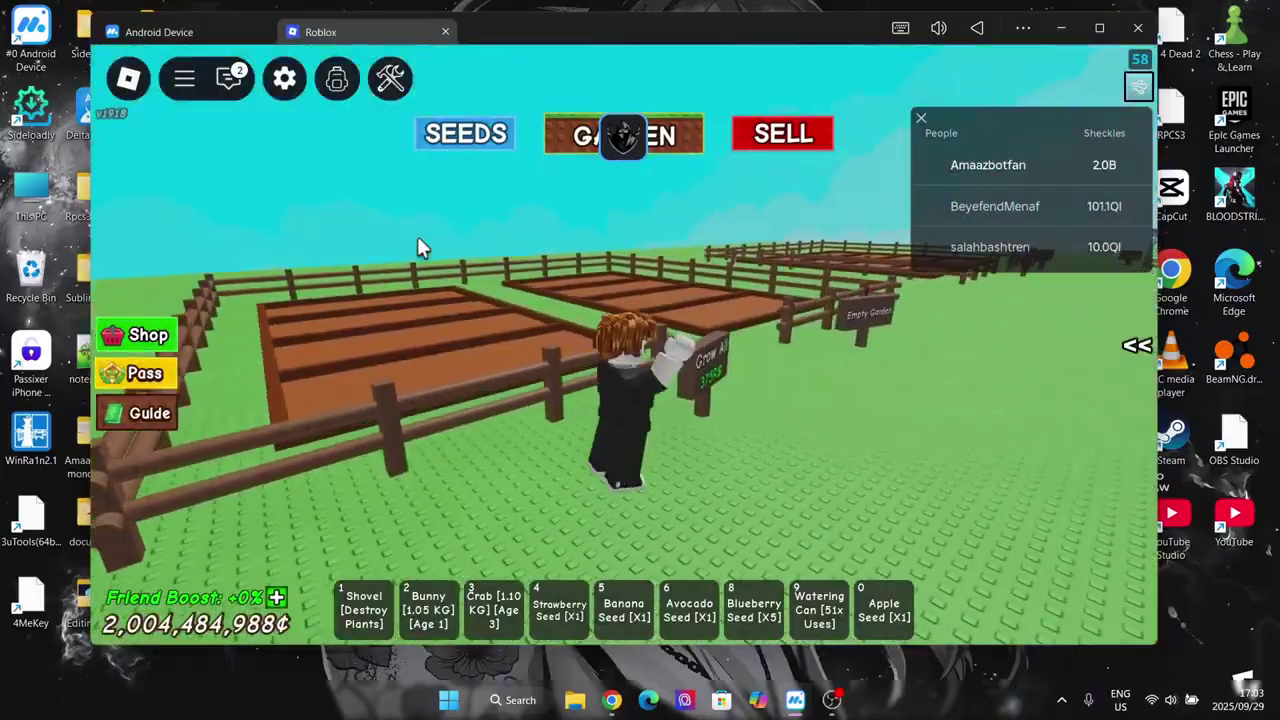
key(s)
key(a)
key(w)
key(s)
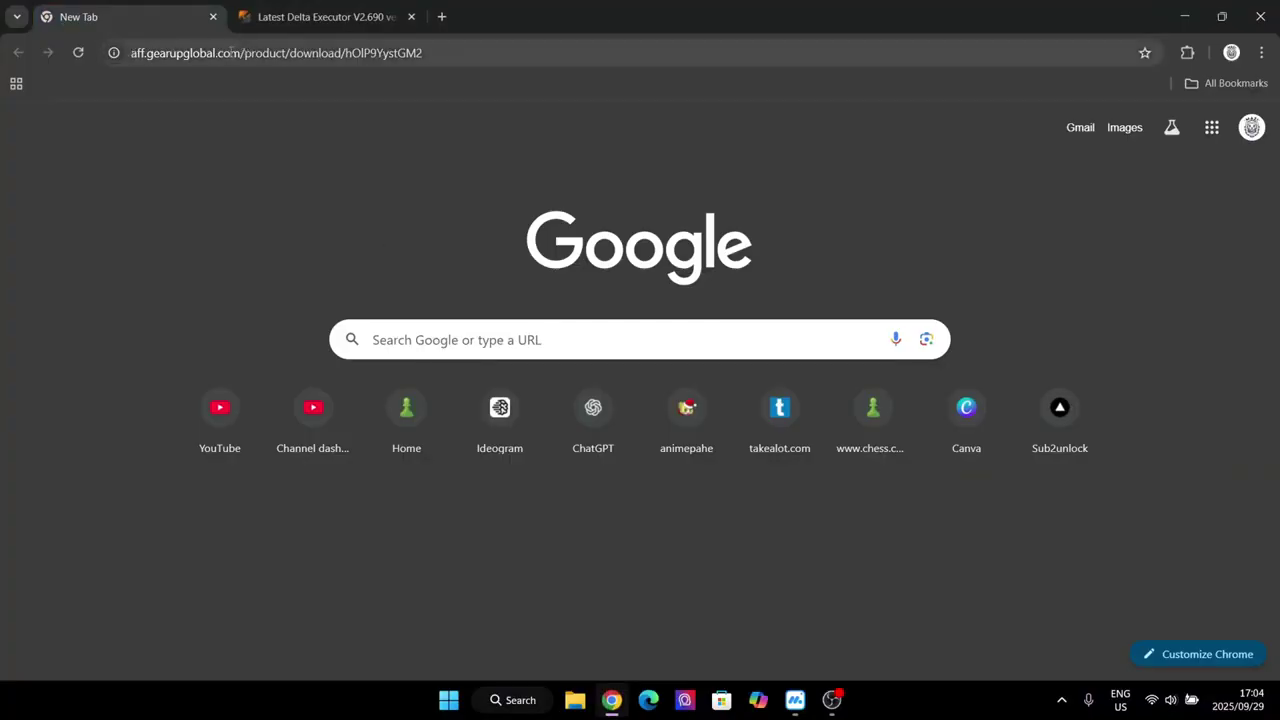
Step: Load the aff.gearupglobal.com product download link already entered in the browser's first tab
click(467, 52)
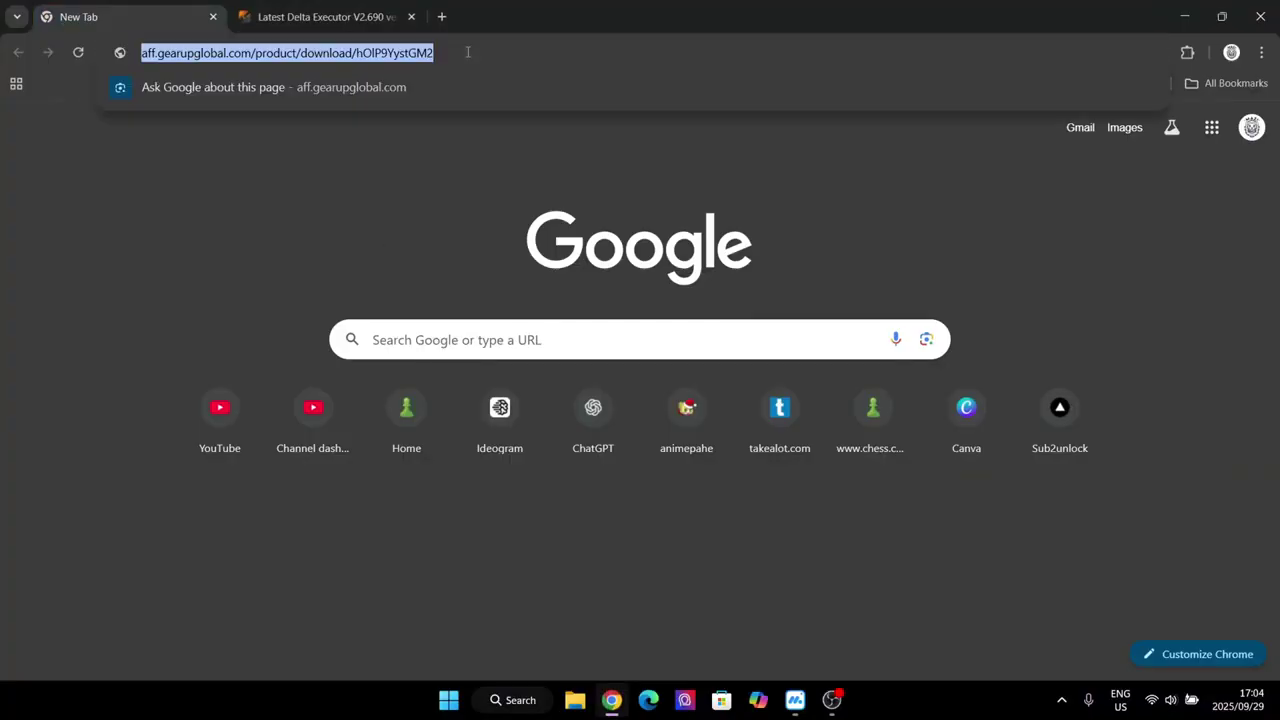
key(Return)
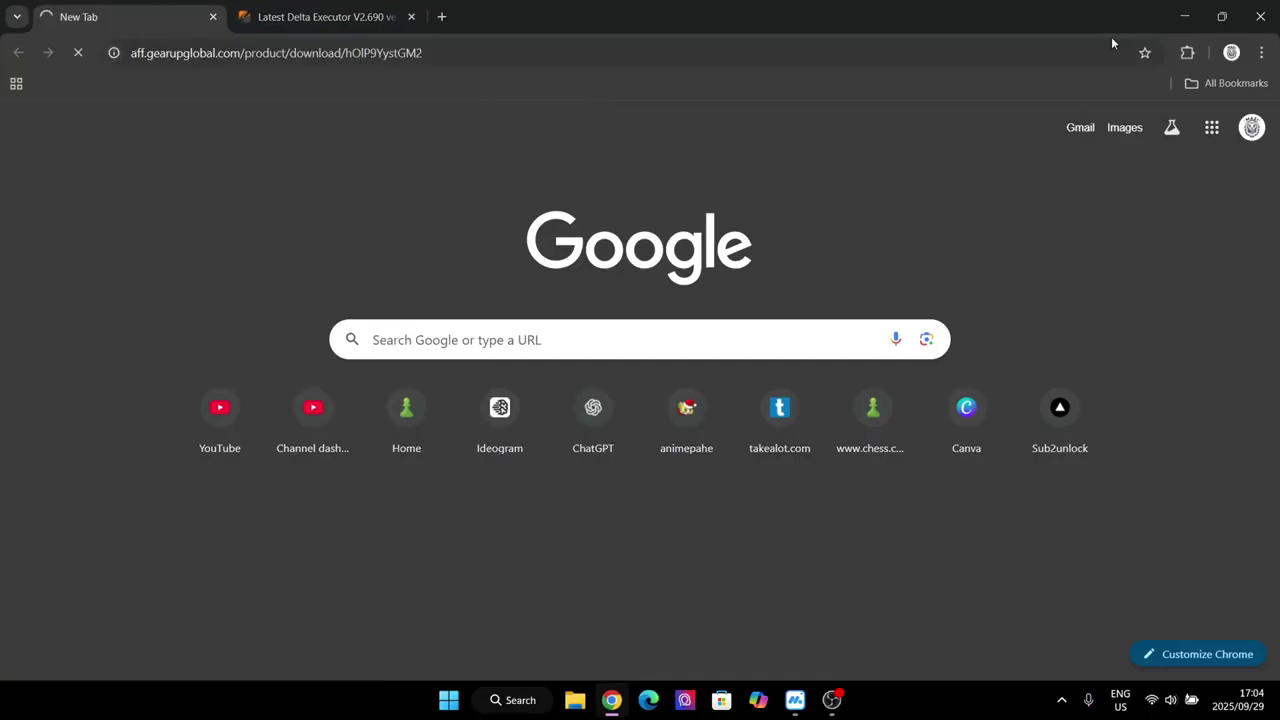
click(1261, 52)
click(797, 95)
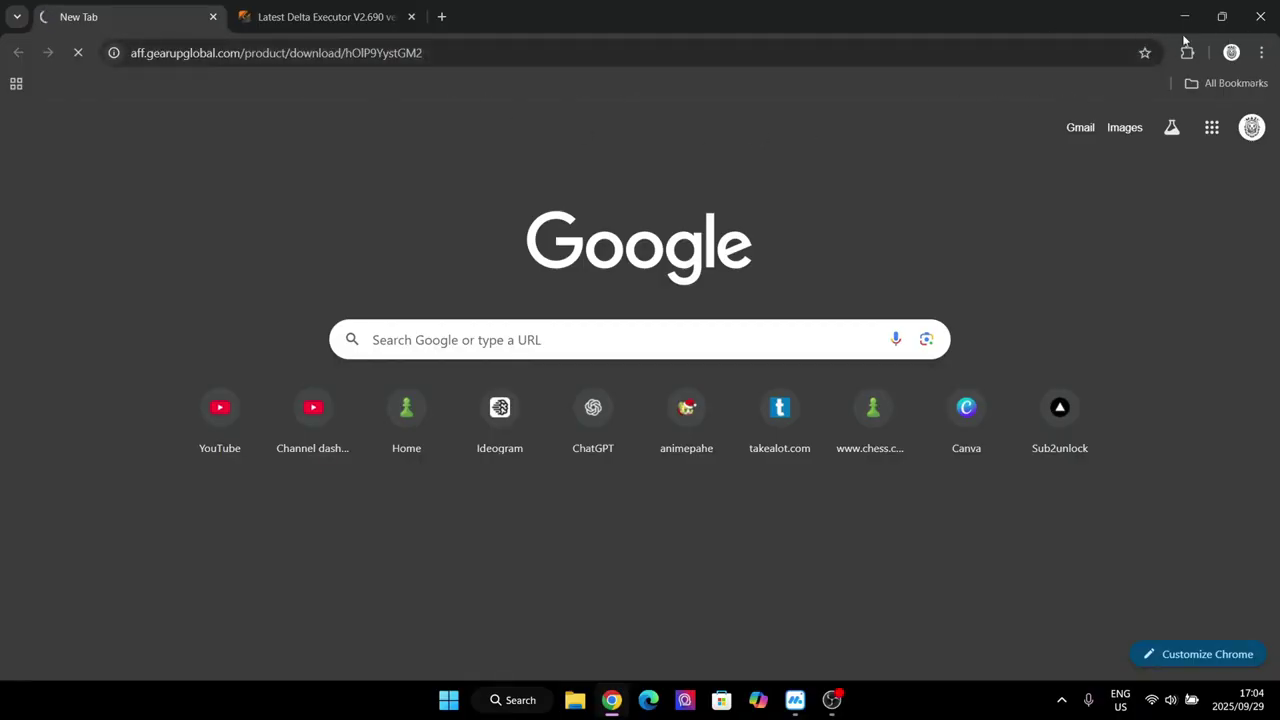
Step: Examine the Linkvertise page for the Latest Delta Executor V2.690 apk, including its title, description and link access section
click(320, 17)
scroll(640, 300, up, 6)
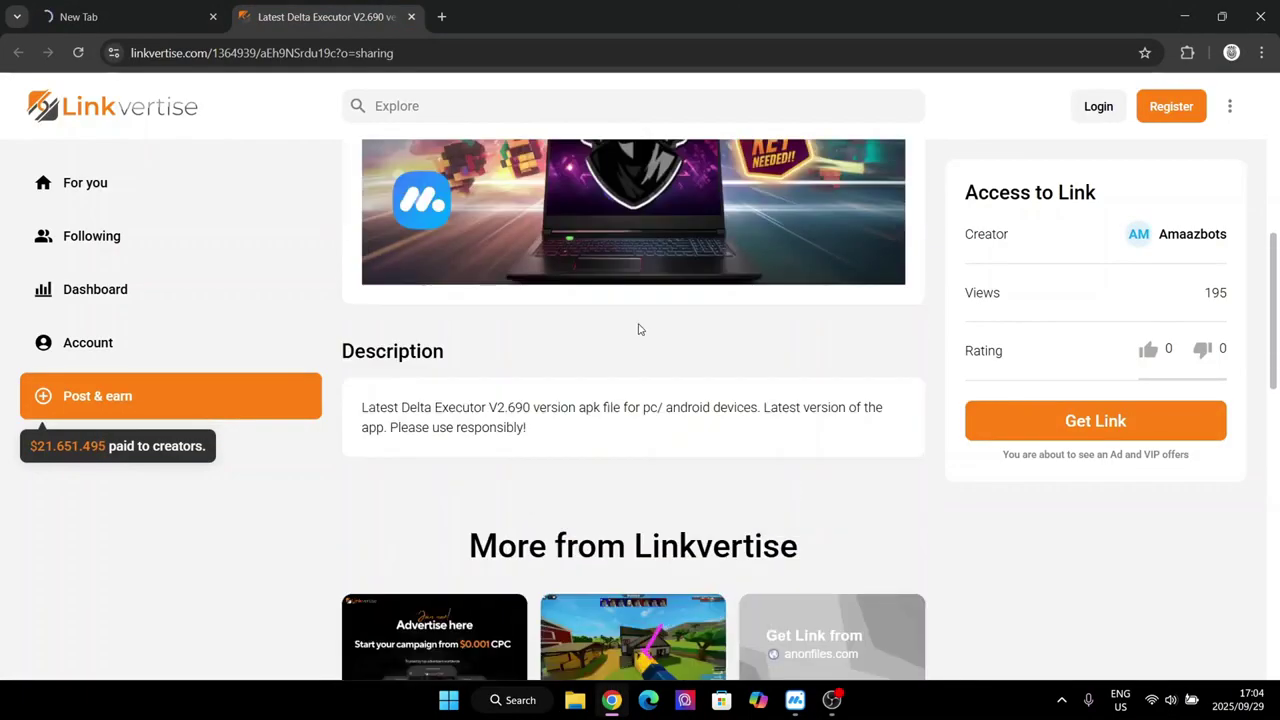
scroll(855, 234, down, 5)
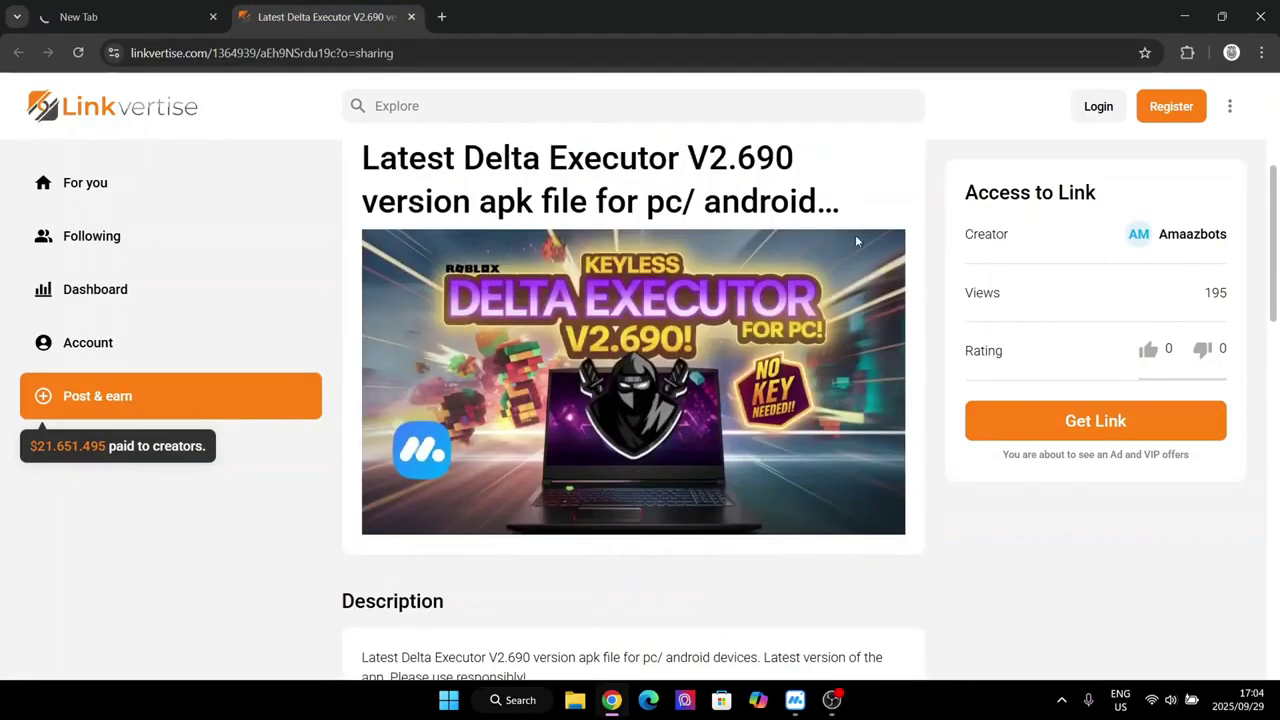
scroll(870, 232, up, 2)
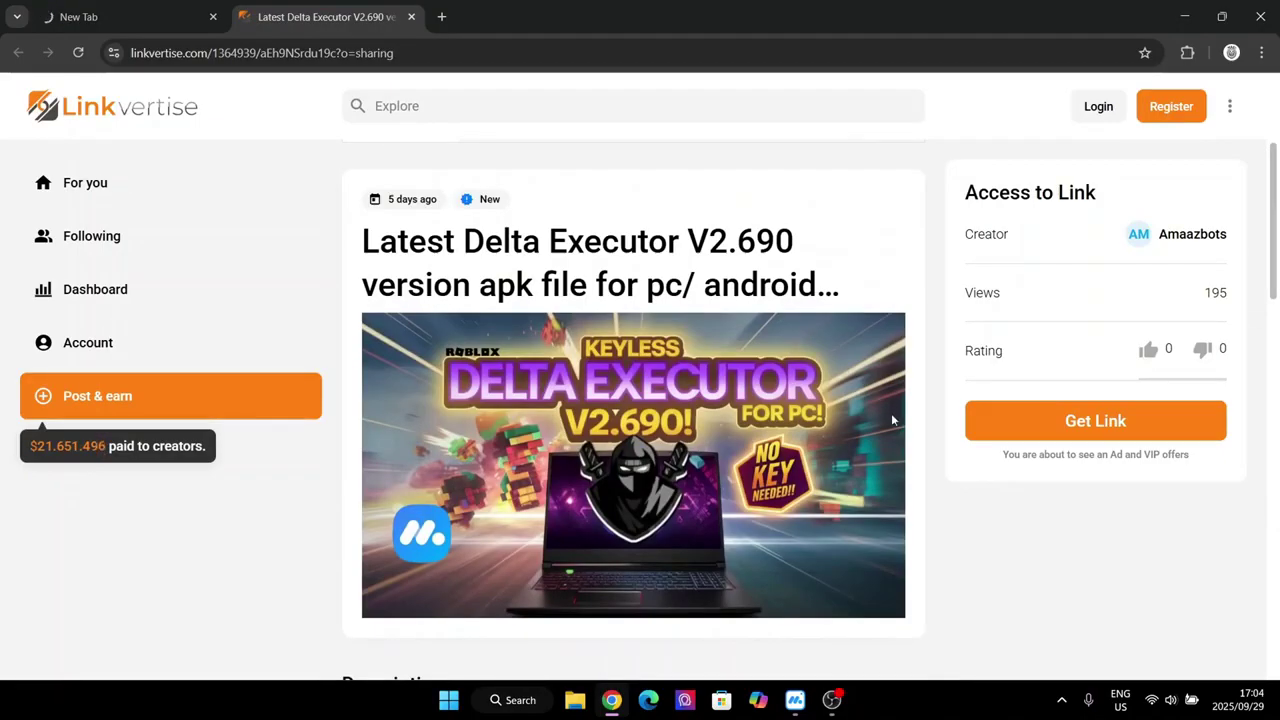
scroll(850, 400, down, 6)
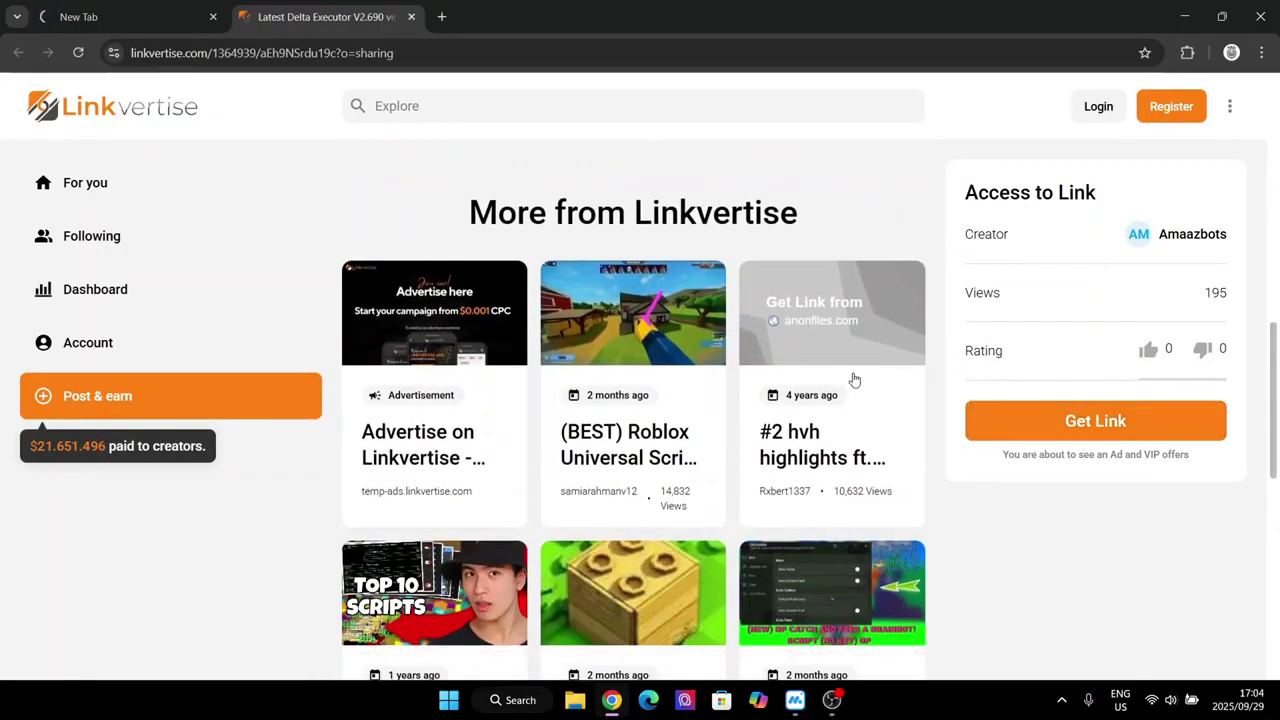
scroll(845, 381, up, 1)
scroll(845, 381, up, 5)
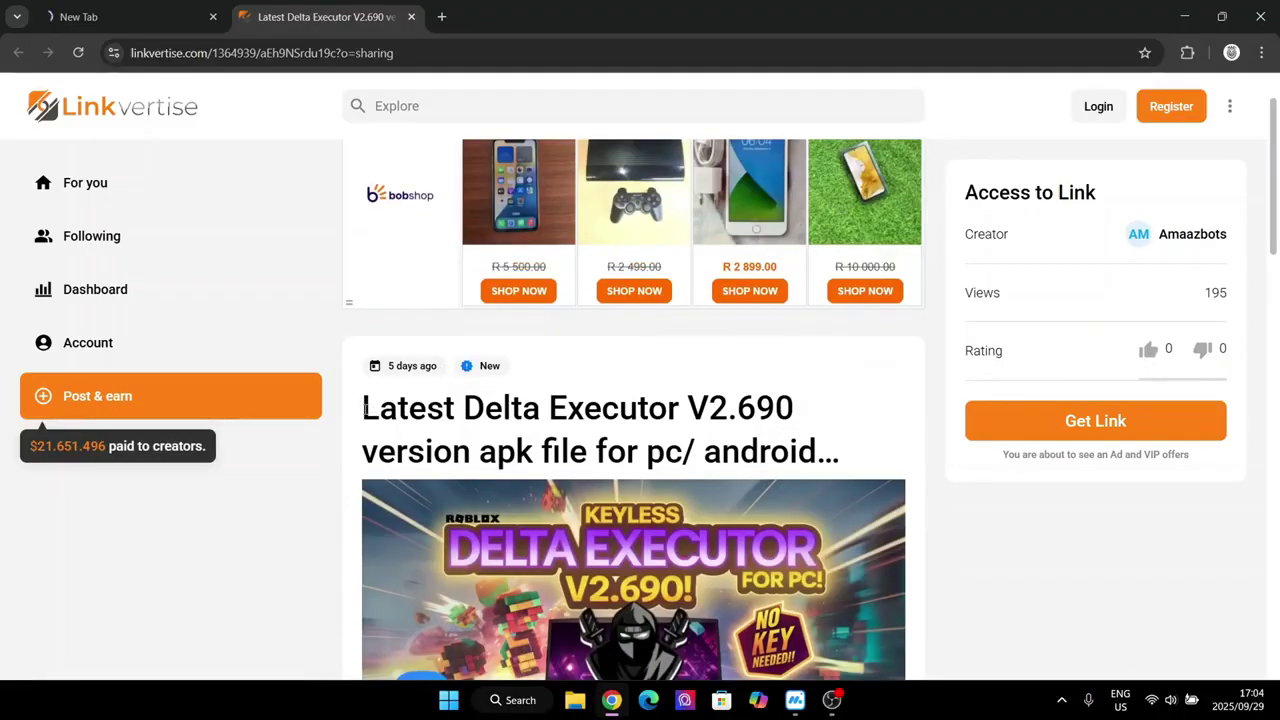
drag(364, 407, 839, 442)
click(840, 442)
scroll(657, 303, down, 3)
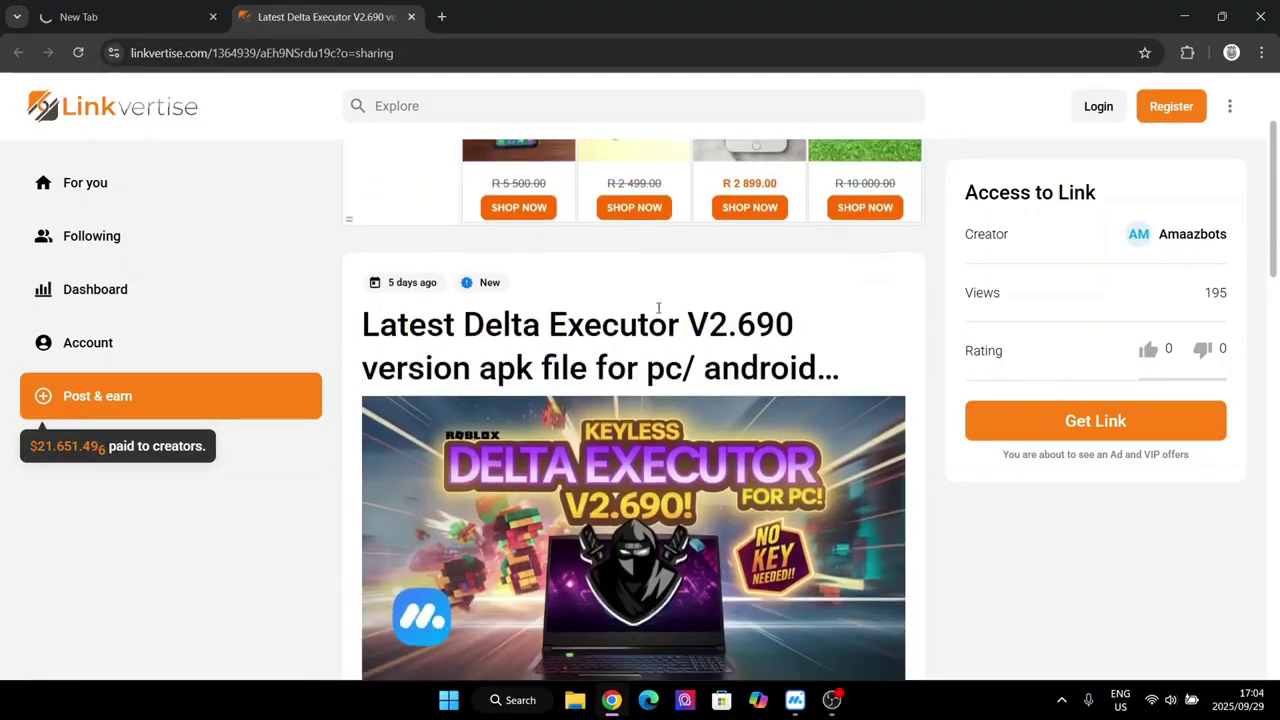
scroll(596, 365, up, 2)
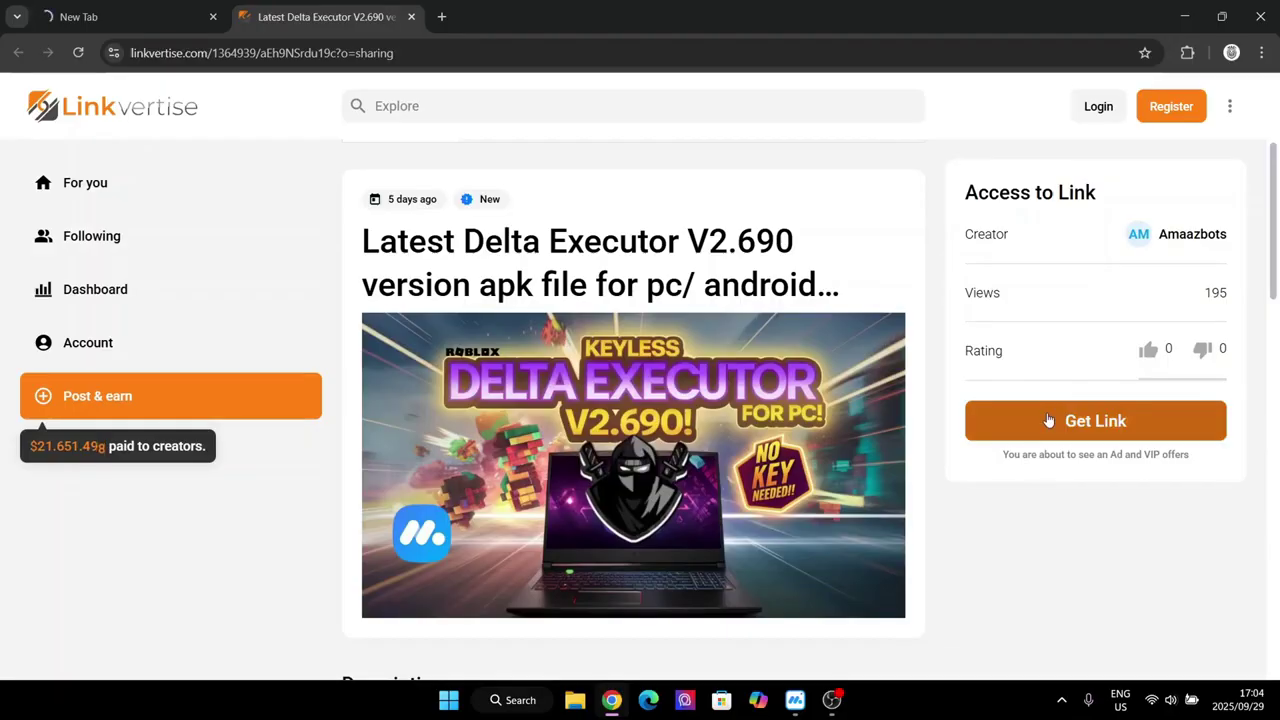
Step: Pause the MuMu_5.0.1_pEd2TNC.exe download and dismiss the recent download history
triple_click(1191, 426)
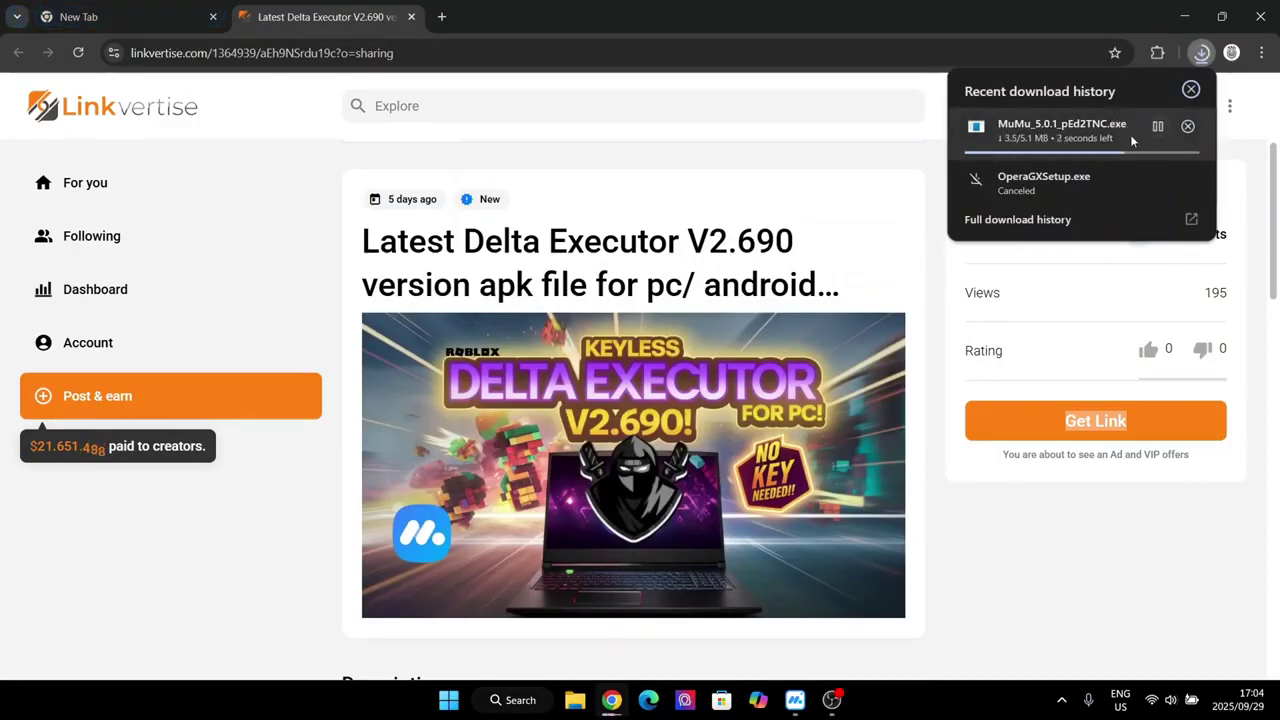
click(1157, 126)
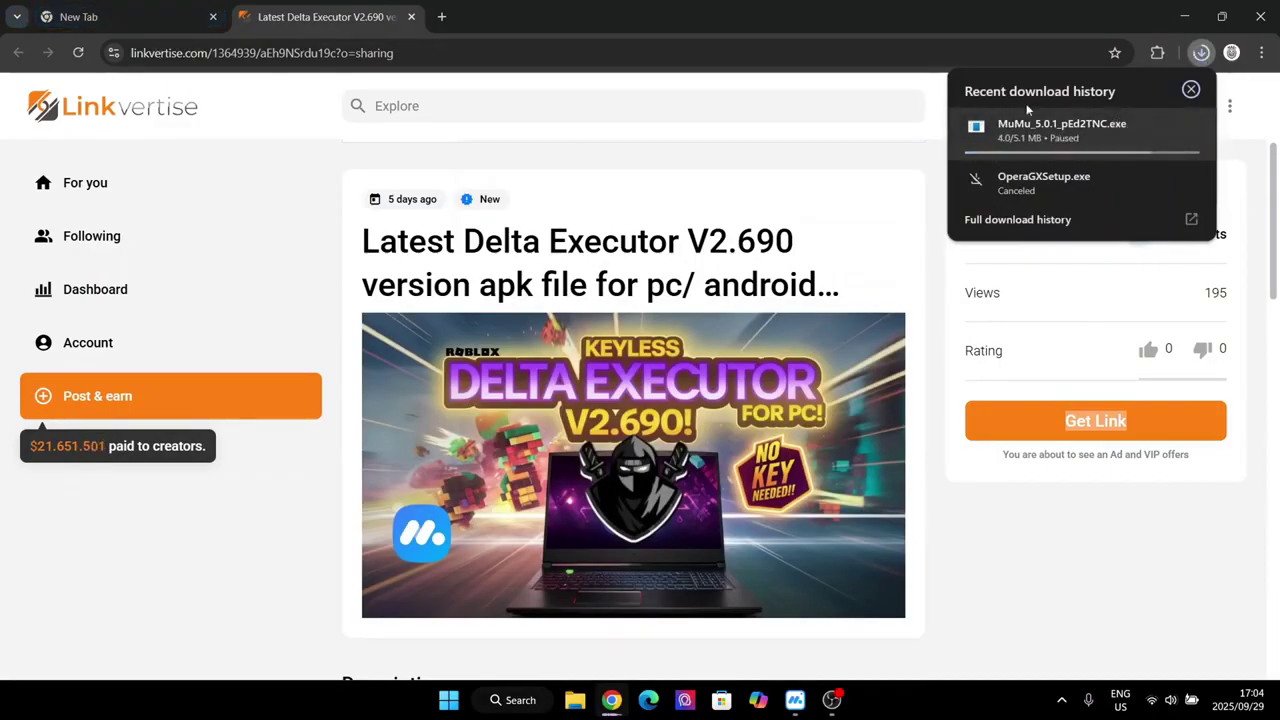
click(1016, 505)
Step: Look through the Linkvertise page for the Latest Delta Executor V2.690 apk and reload it
scroll(594, 405, down, 10)
scroll(594, 405, up, 3)
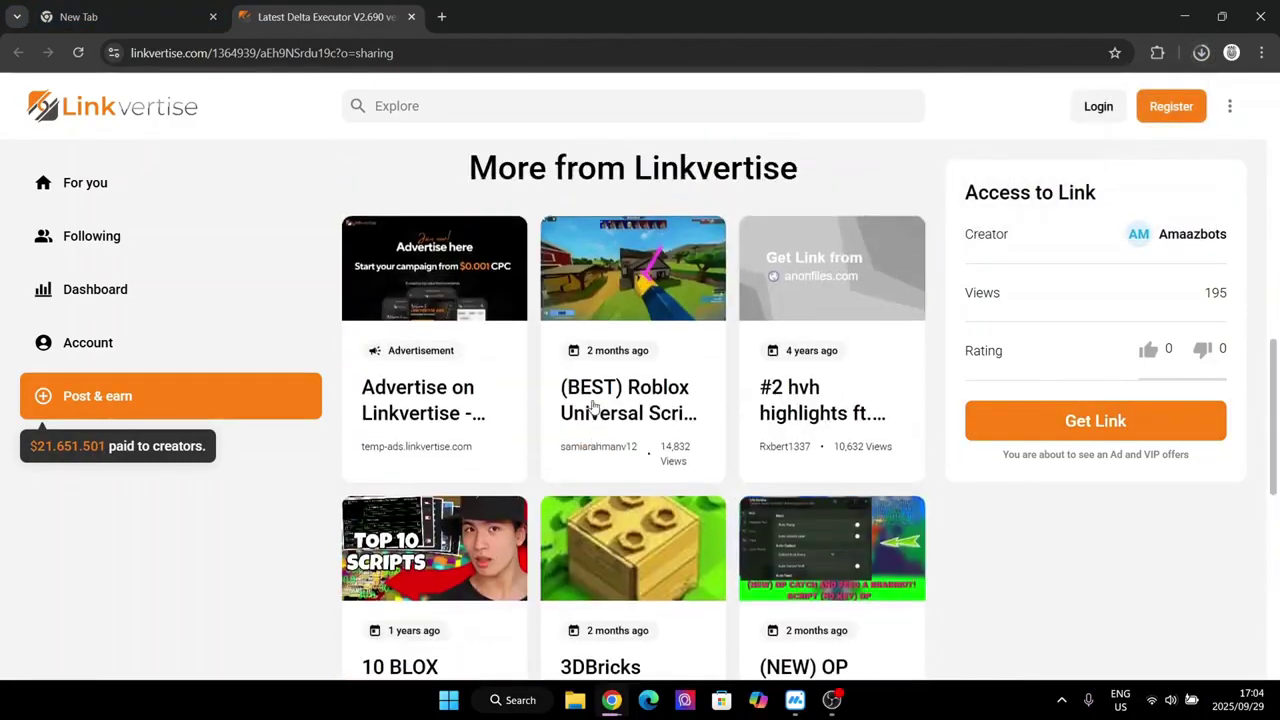
scroll(594, 405, up, 7)
click(78, 52)
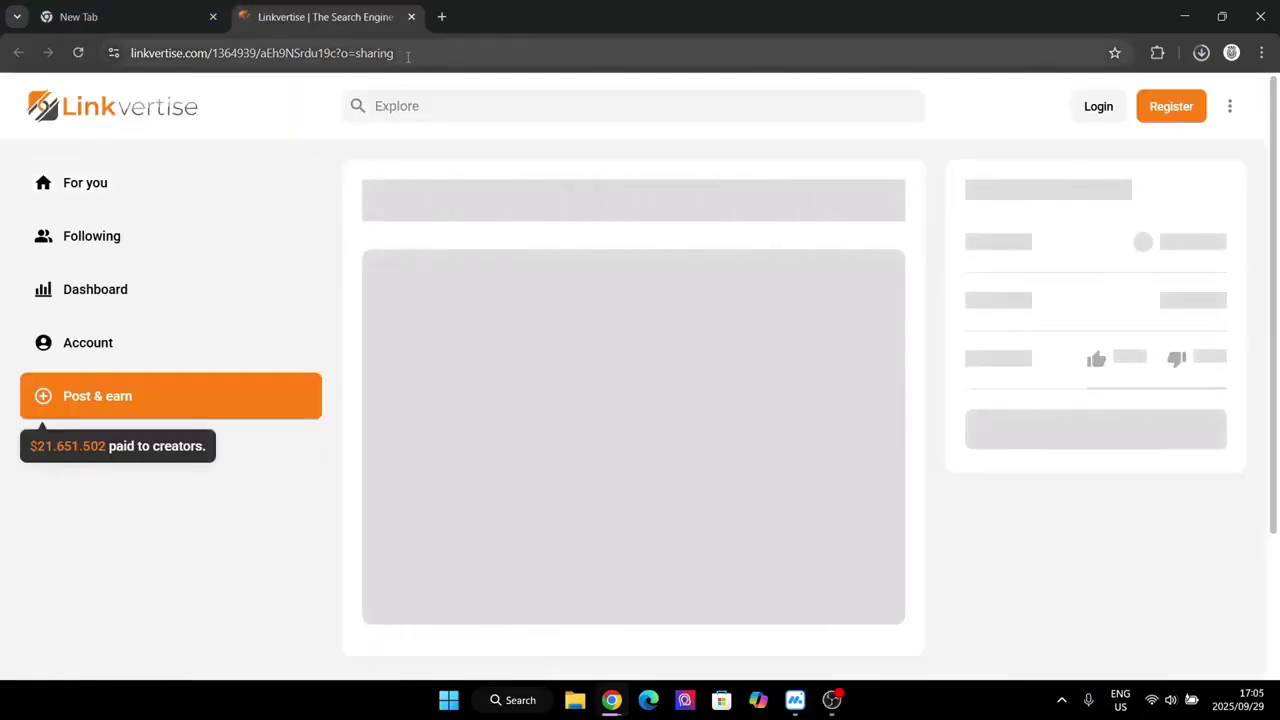
click(408, 53)
click(523, 277)
scroll(620, 280, down, 2)
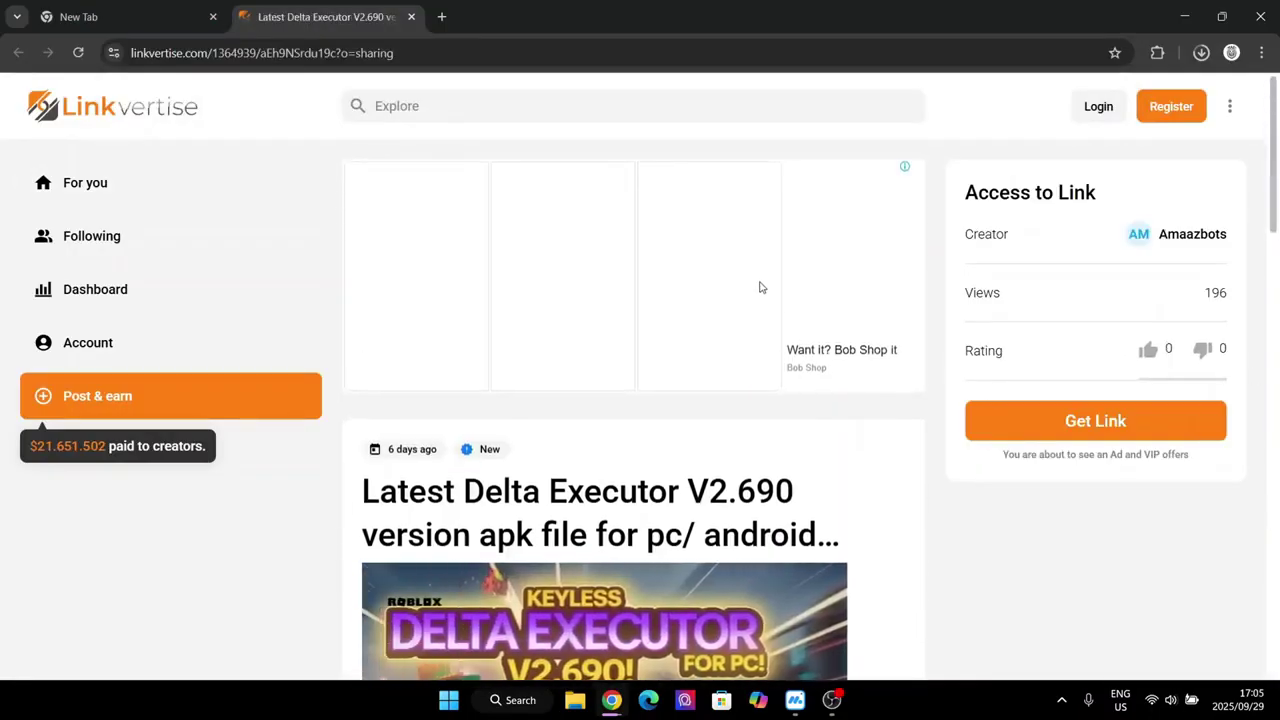
scroll(1000, 420, down, 1)
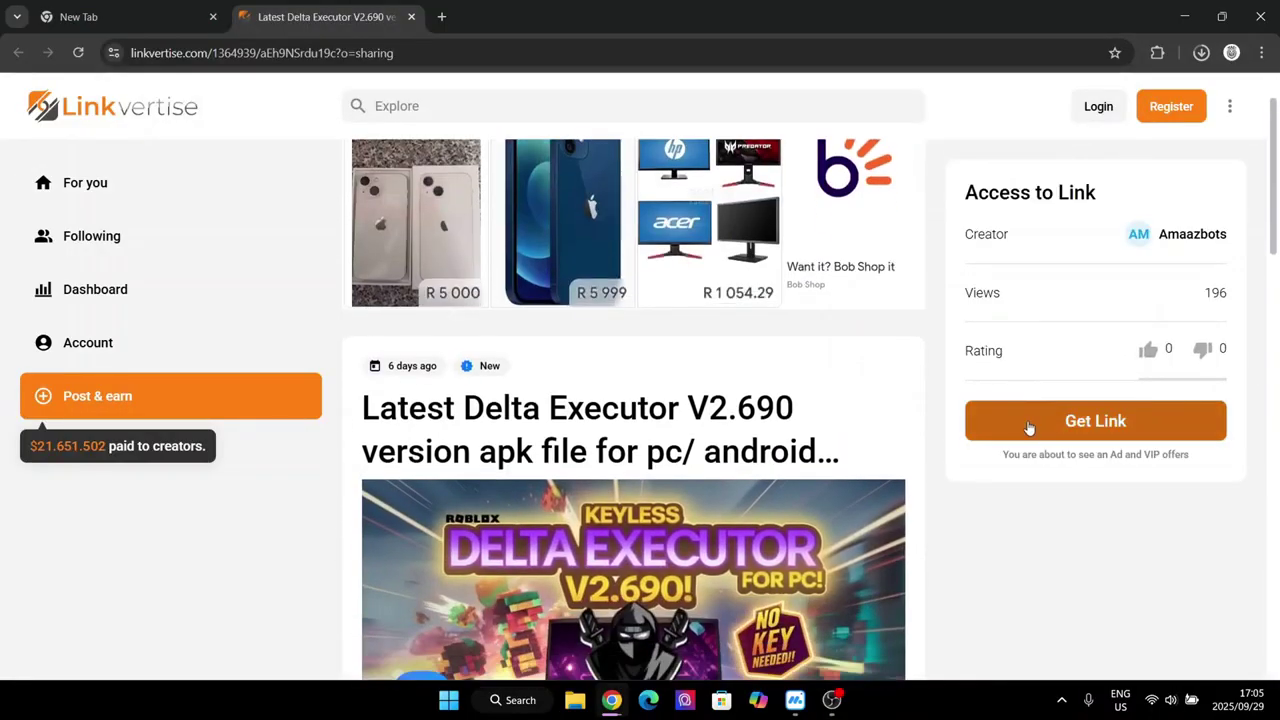
Step: Get the link without buying instant access, and highlight the Delta-2.690.721.apk file name on its MediaFire page
click(1093, 424)
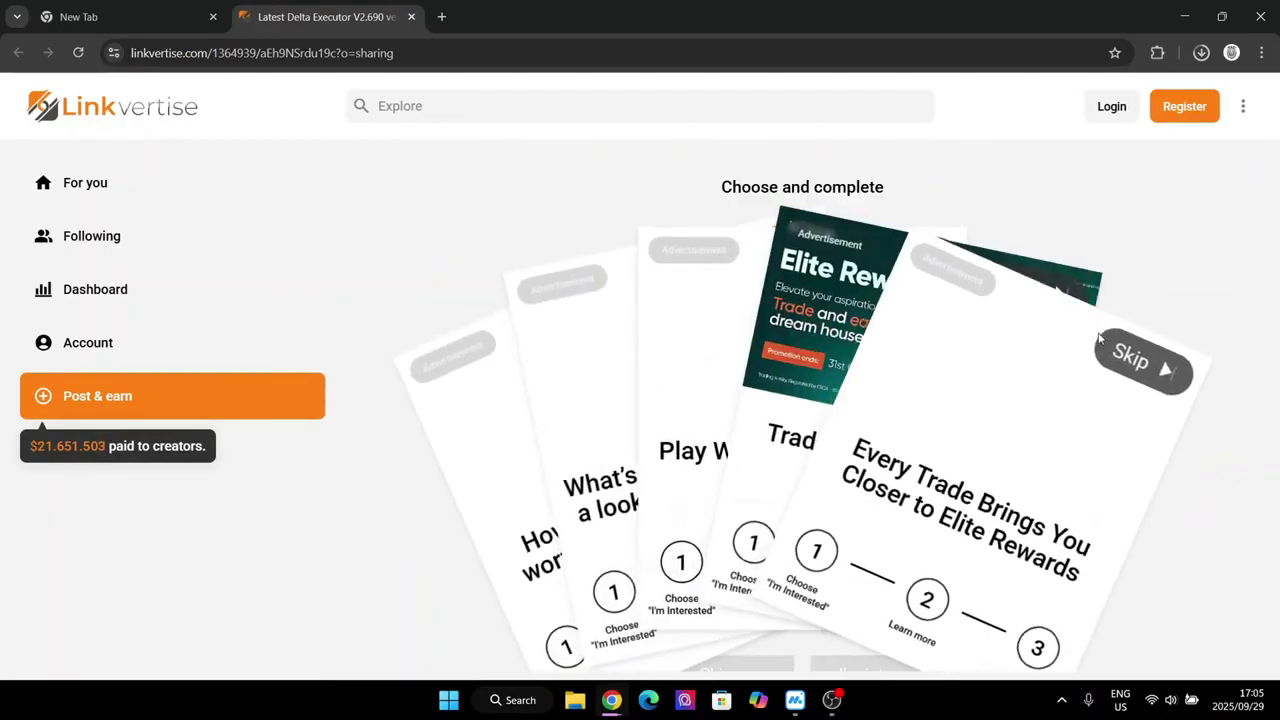
click(897, 285)
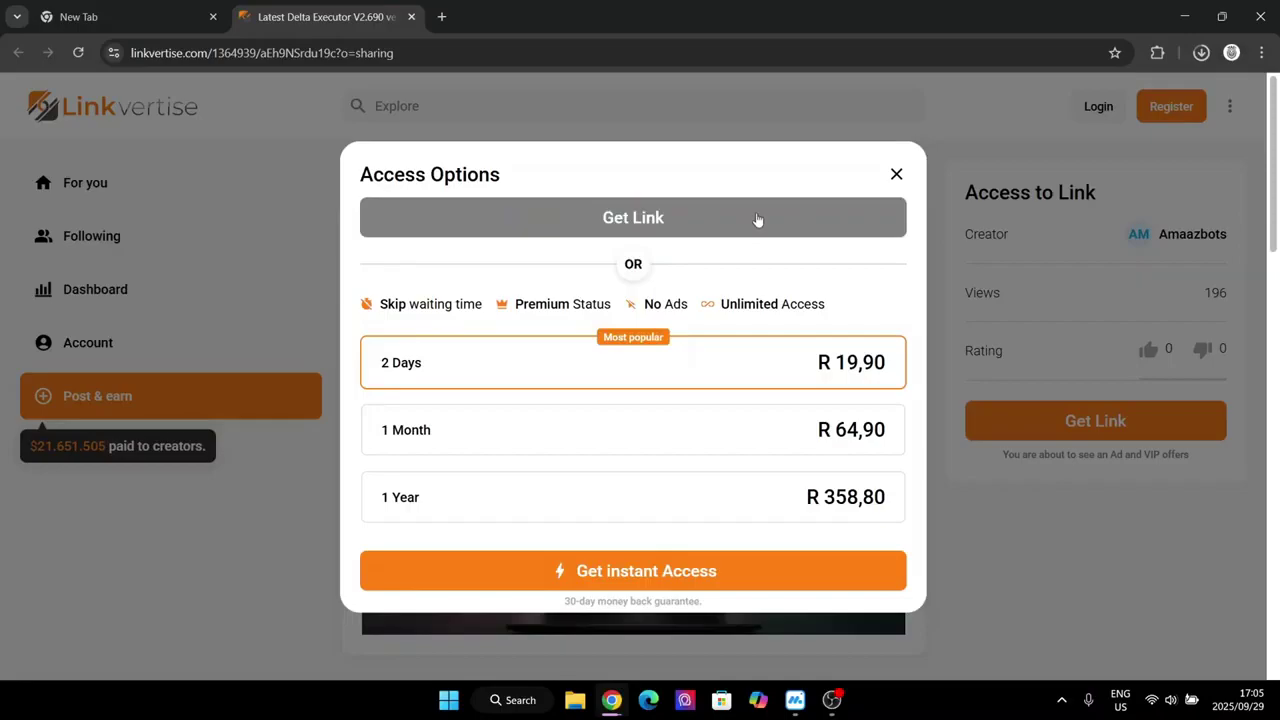
click(711, 220)
click(656, 472)
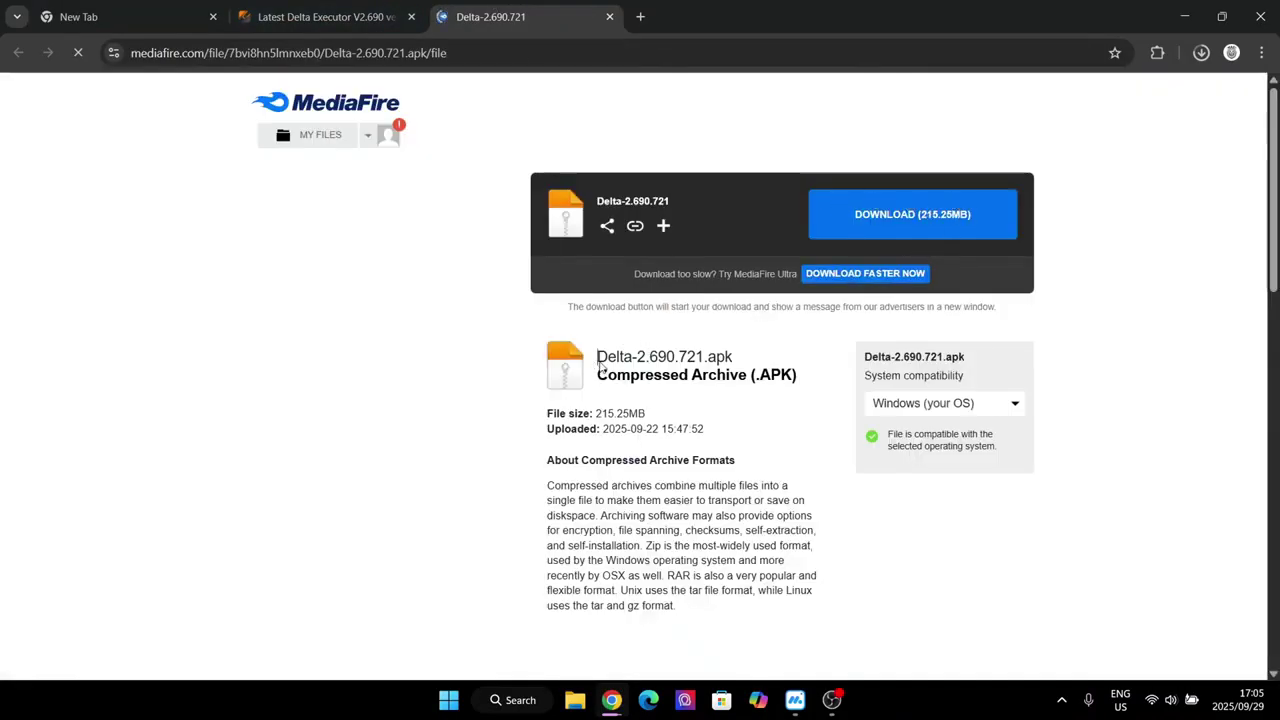
drag(598, 357, 771, 377)
click(705, 406)
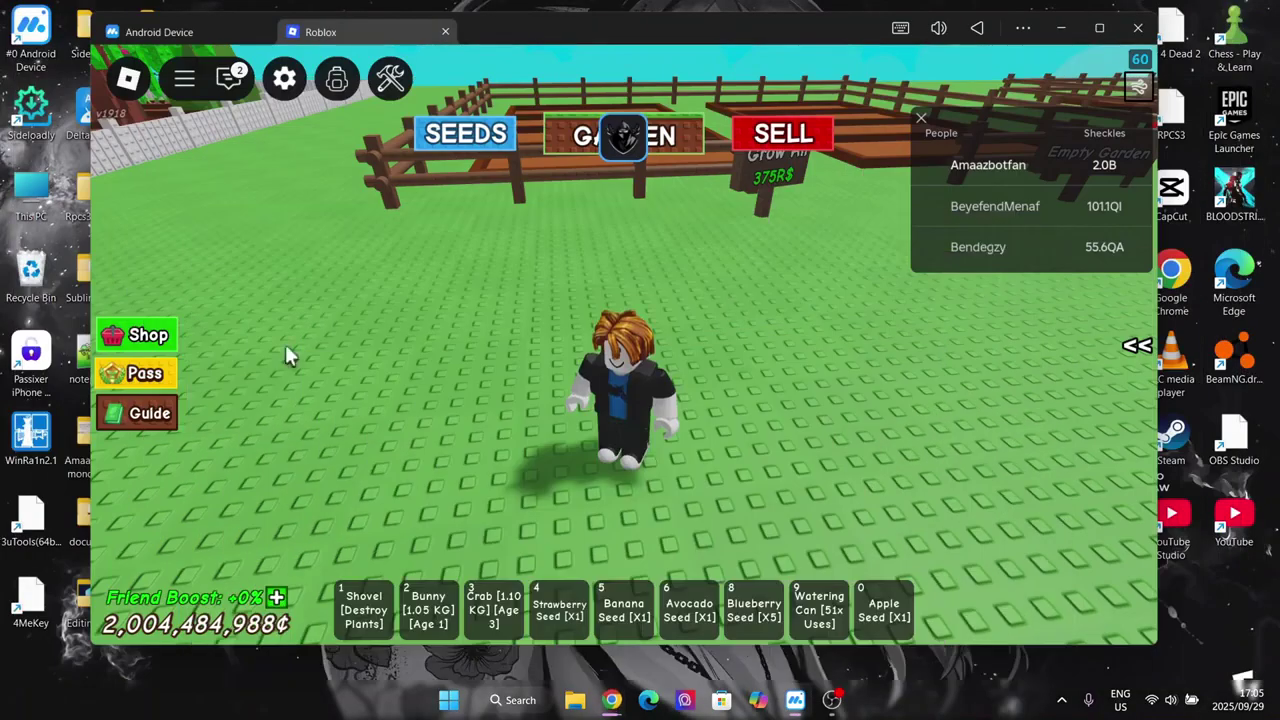
Step: Switch to MuMuPlayer, show the Android Device home screen and maximize the emulator window
click(240, 32)
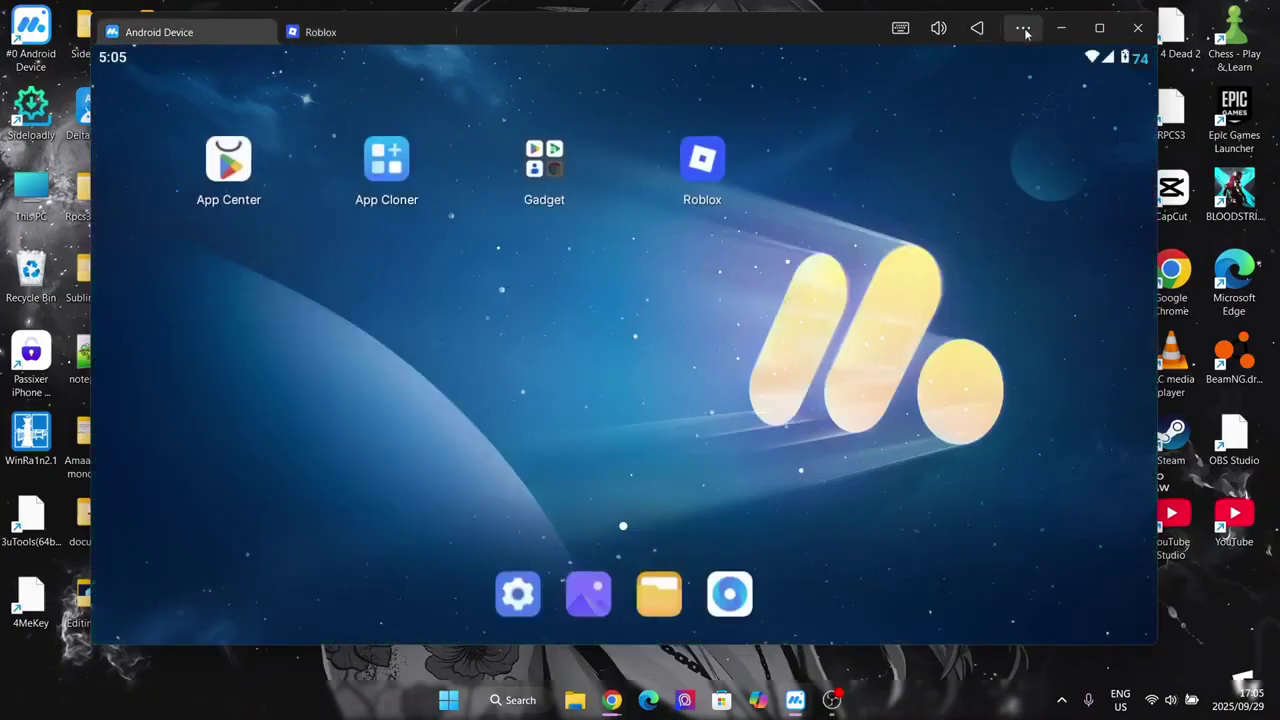
drag(504, 26, 576, 70)
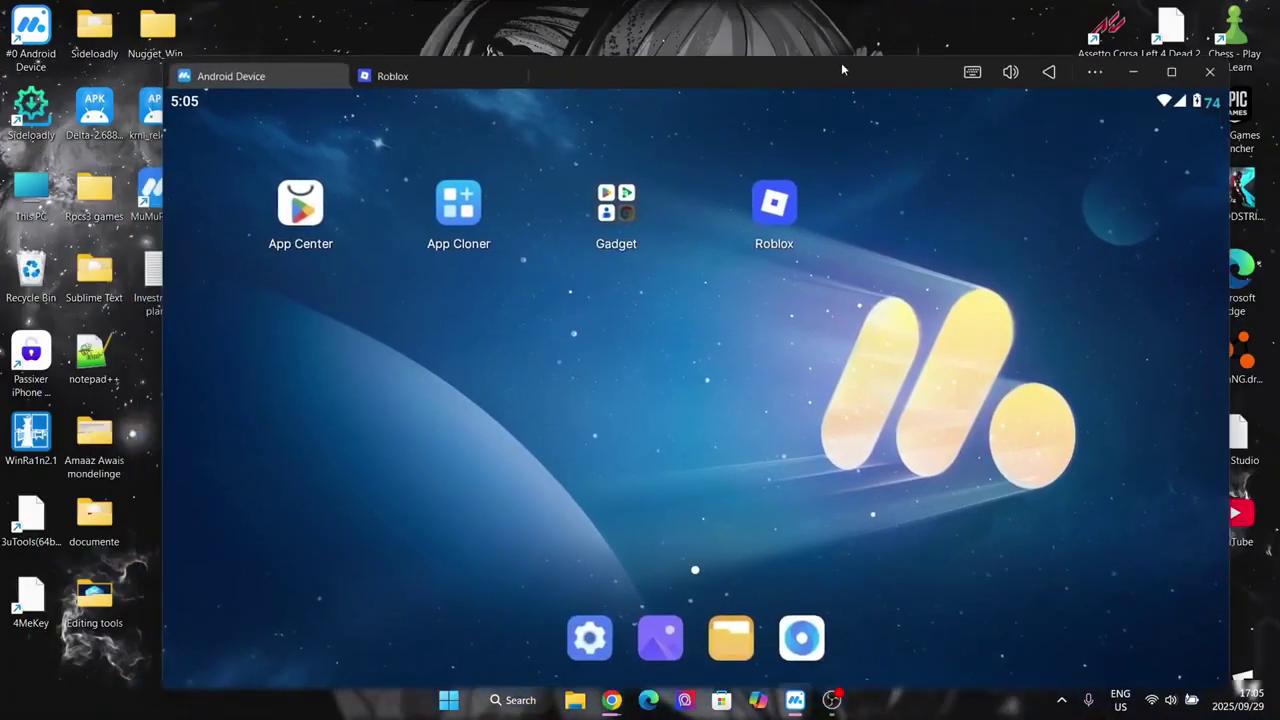
click(1171, 71)
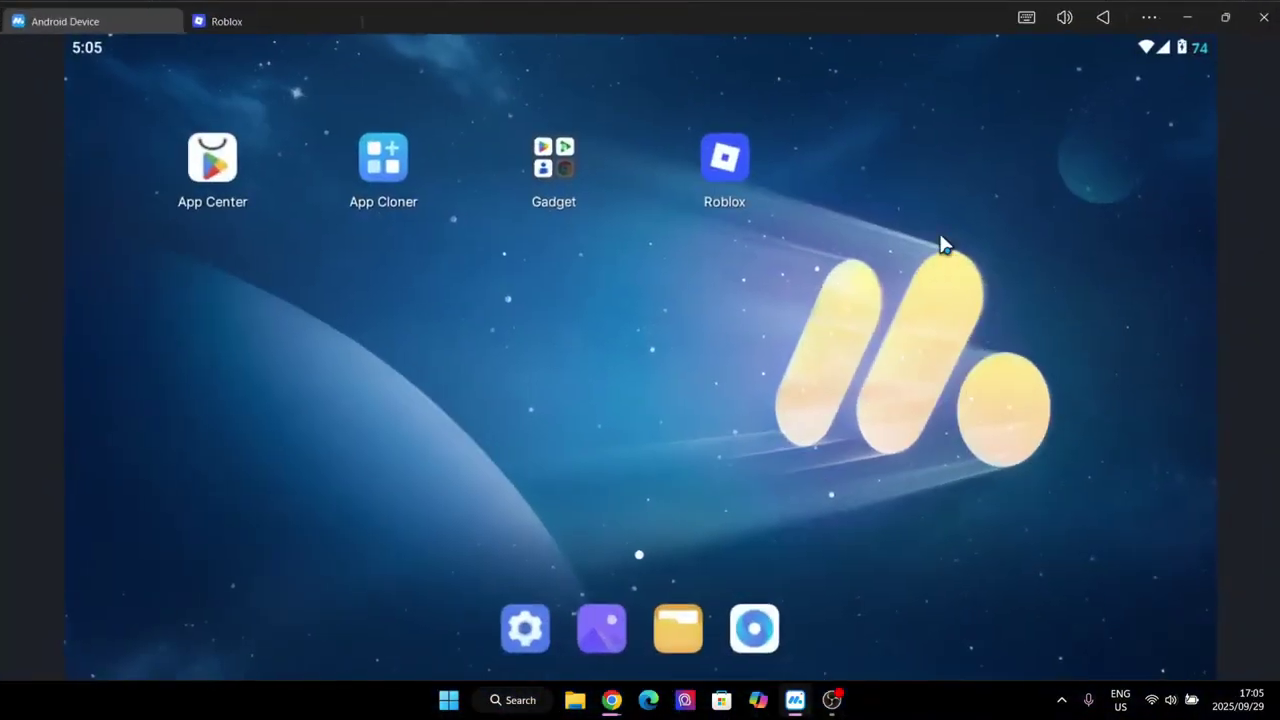
Step: Start an APK installation, select Delta-2.690.721 in the Downloads folder and close the file picker without opening the file
click(1150, 18)
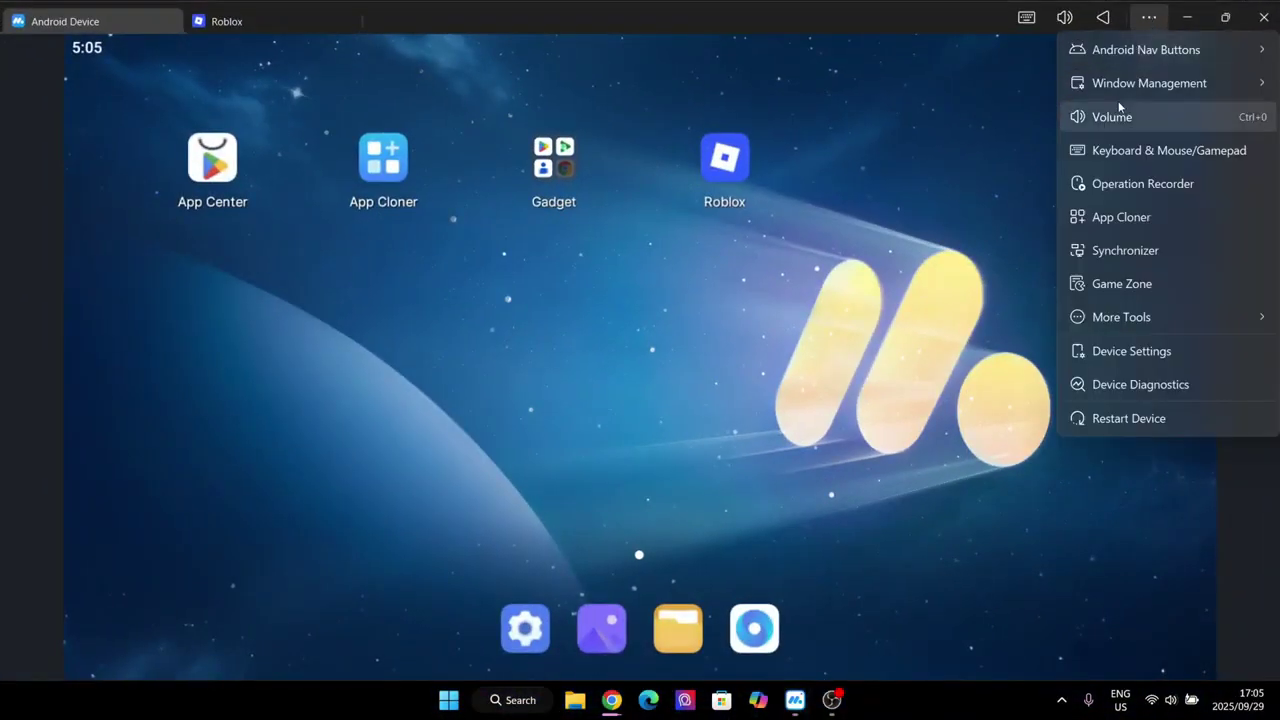
mouse_move(1094, 318)
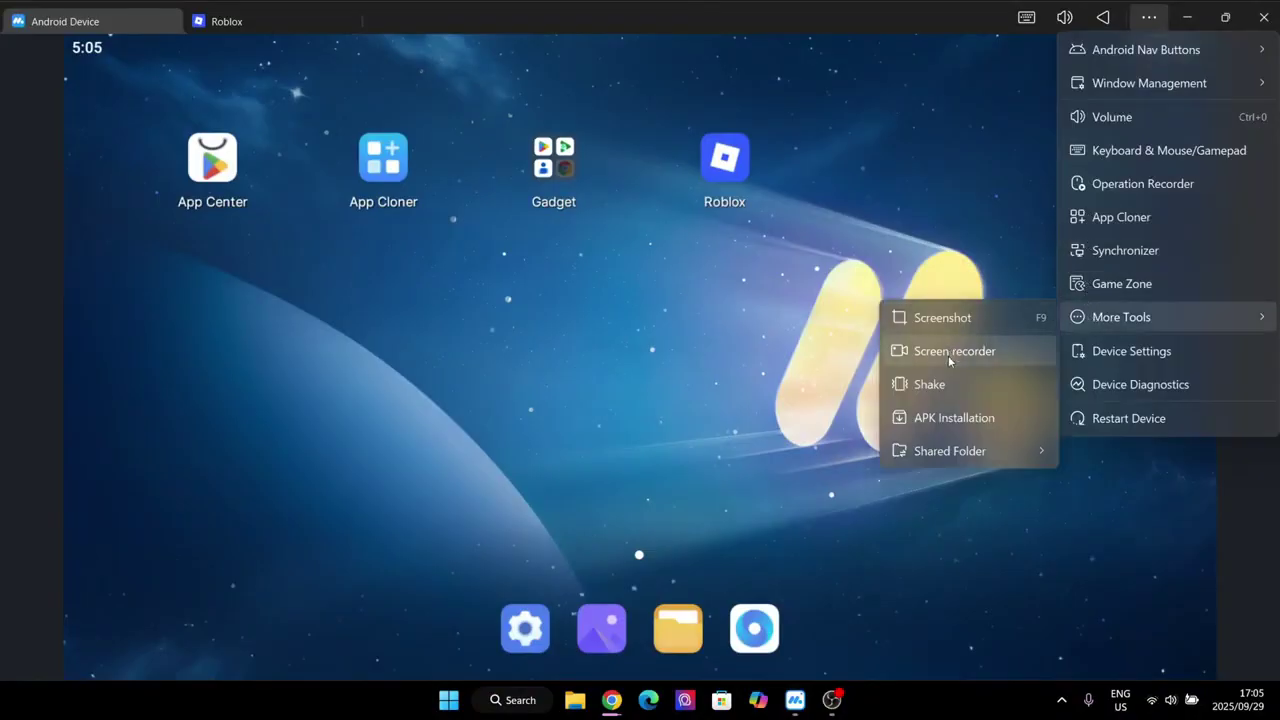
click(916, 419)
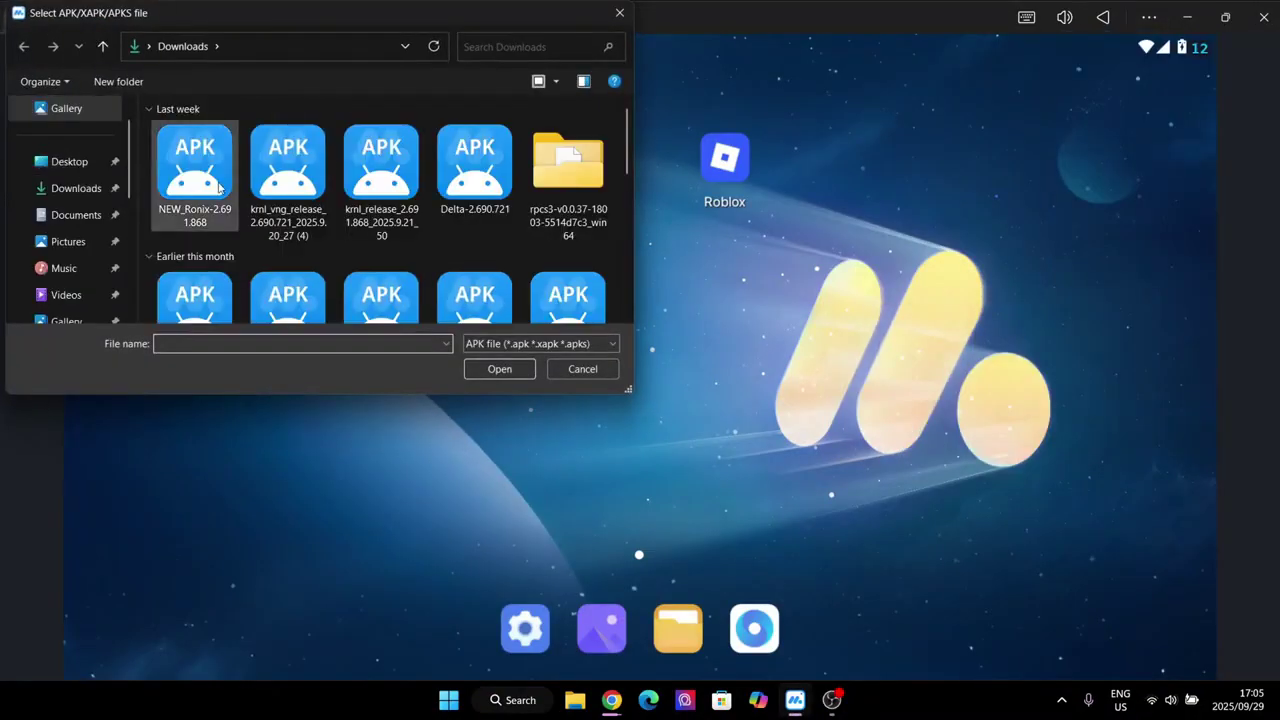
click(483, 188)
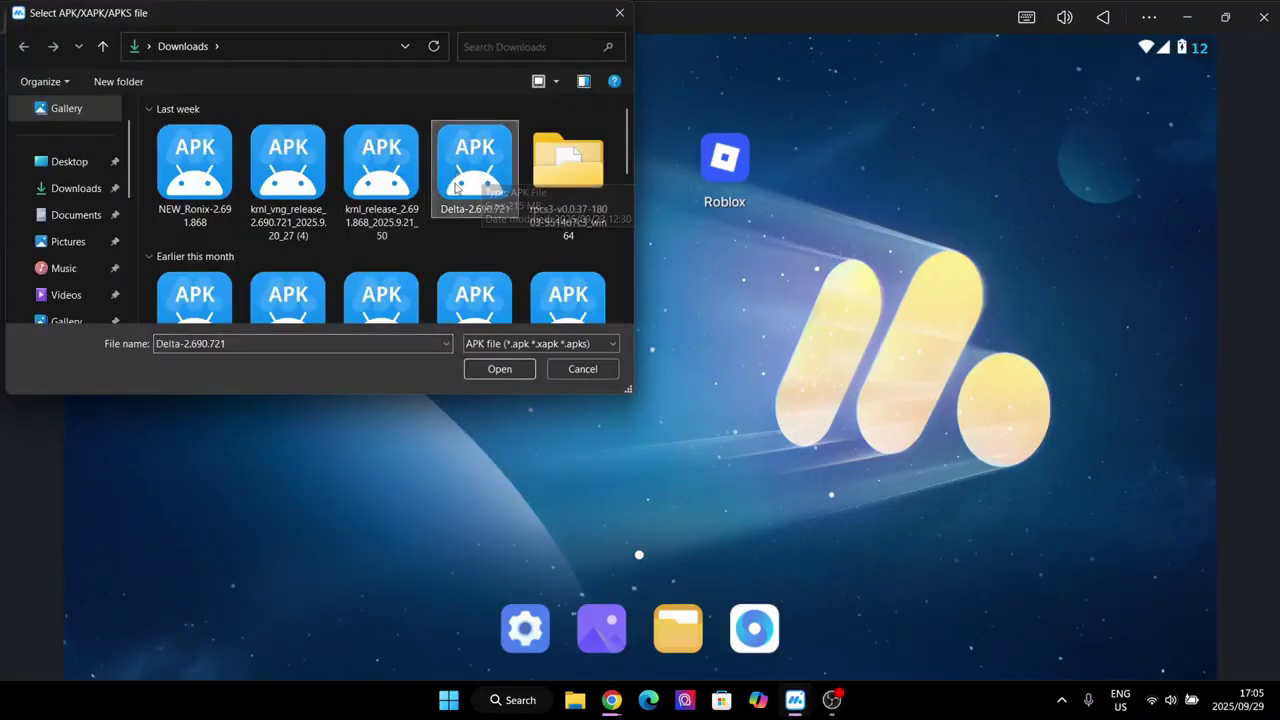
click(620, 13)
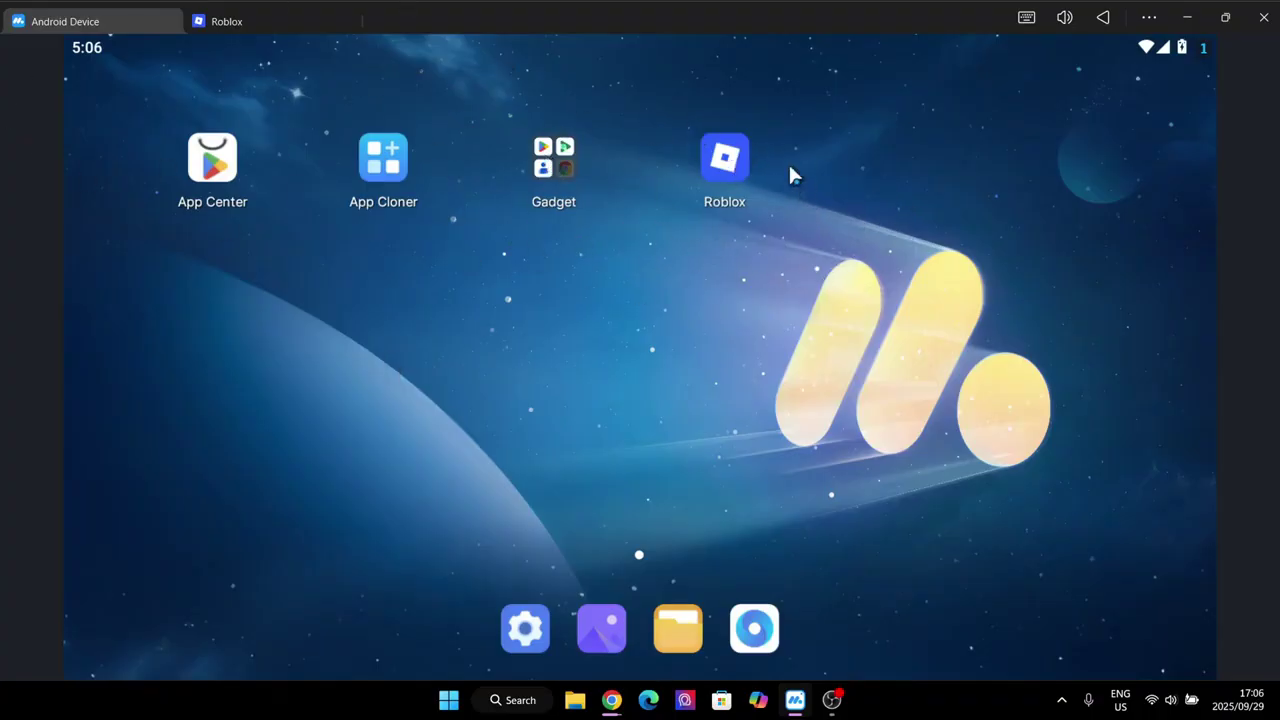
click(258, 21)
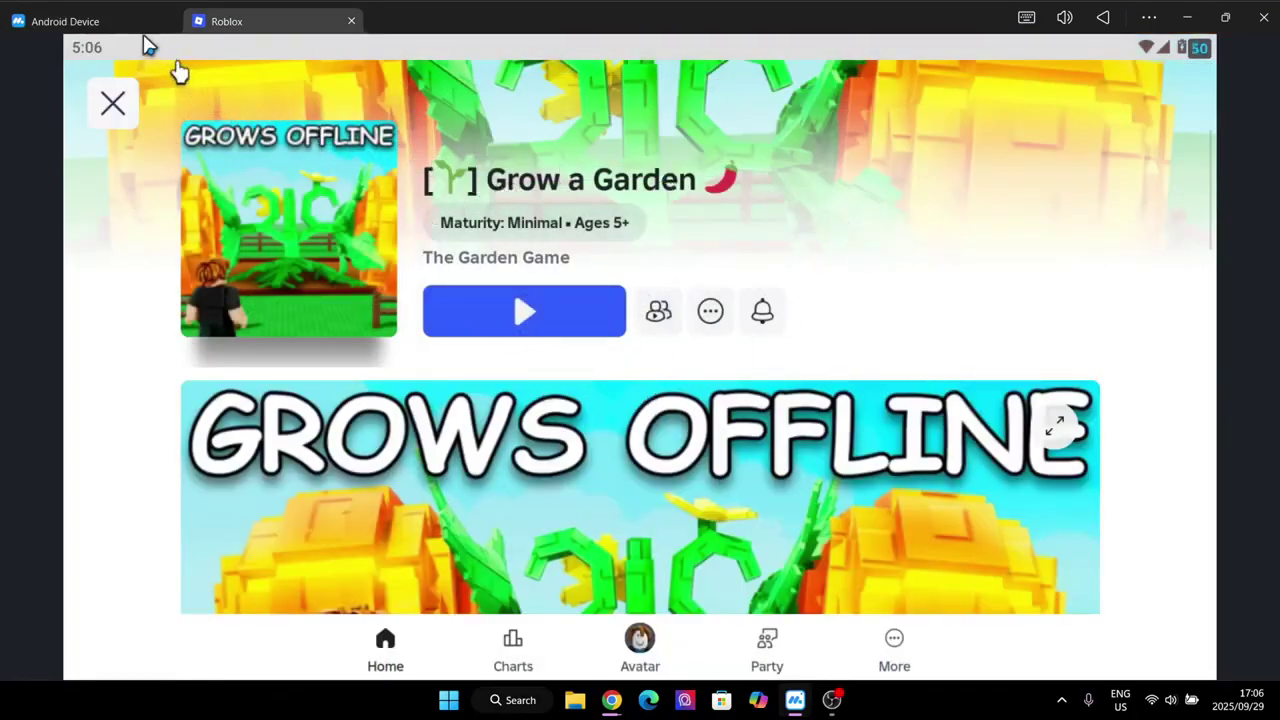
click(125, 28)
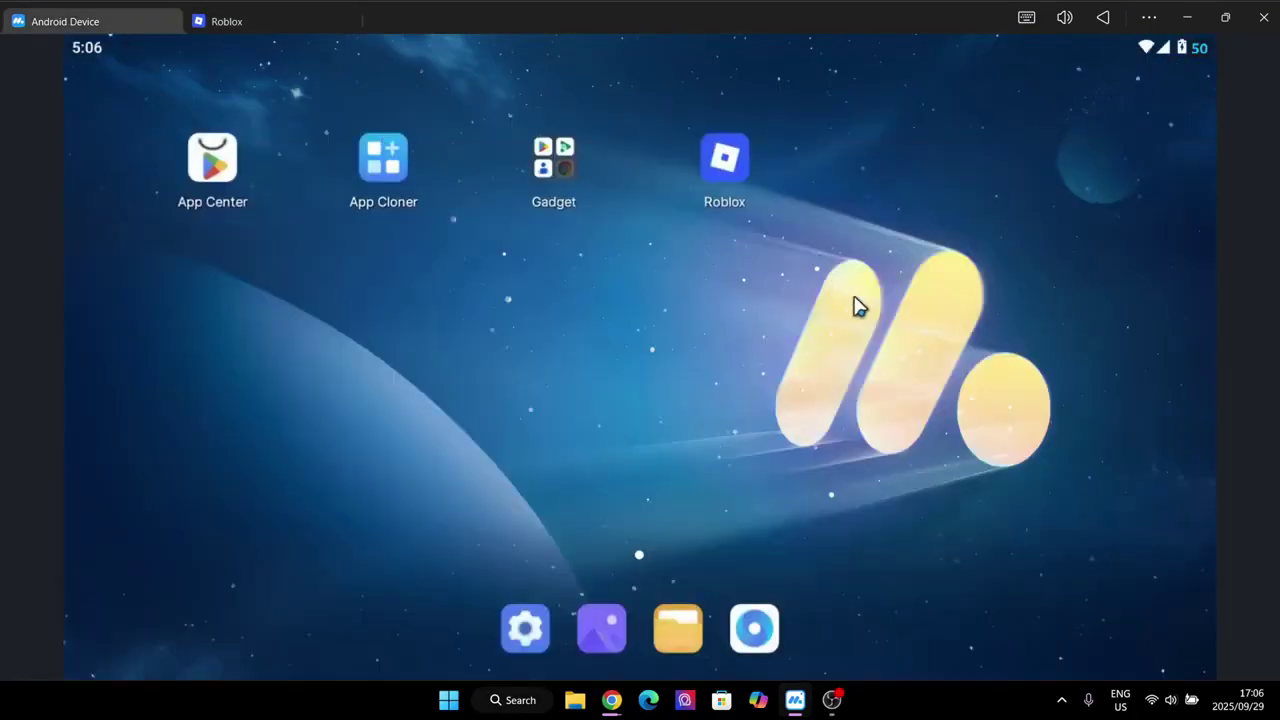
click(1148, 20)
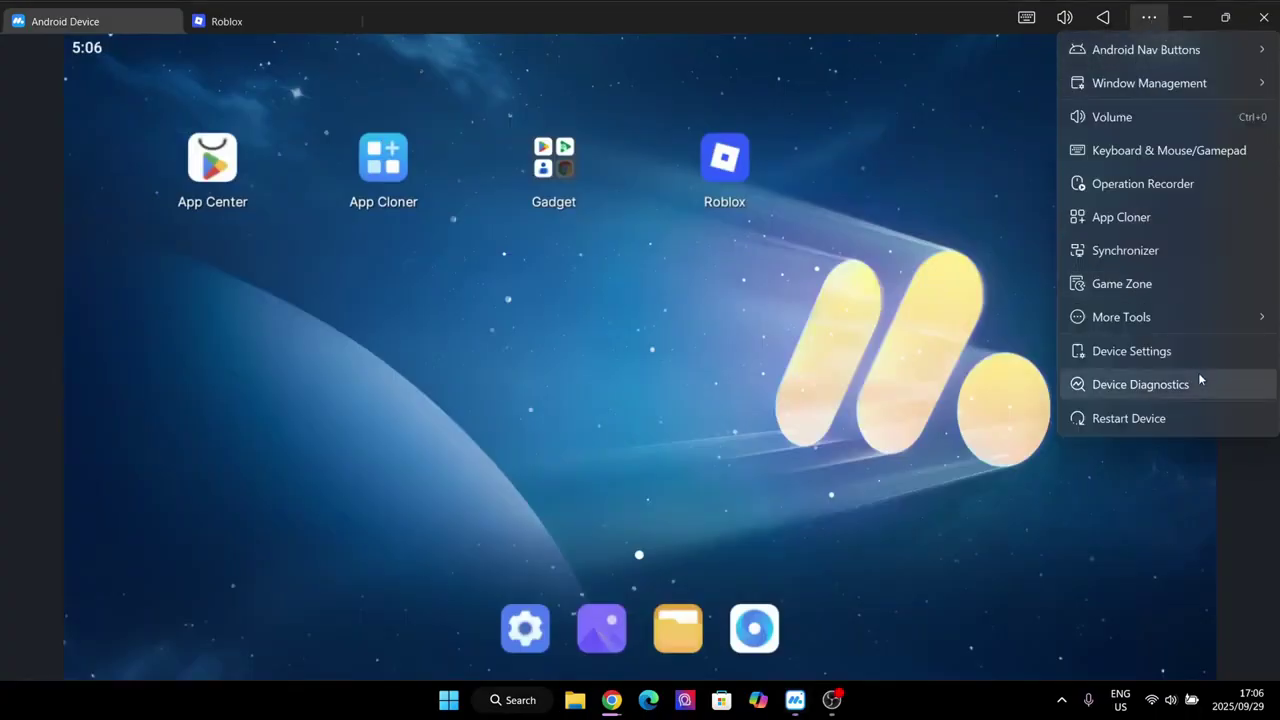
click(818, 280)
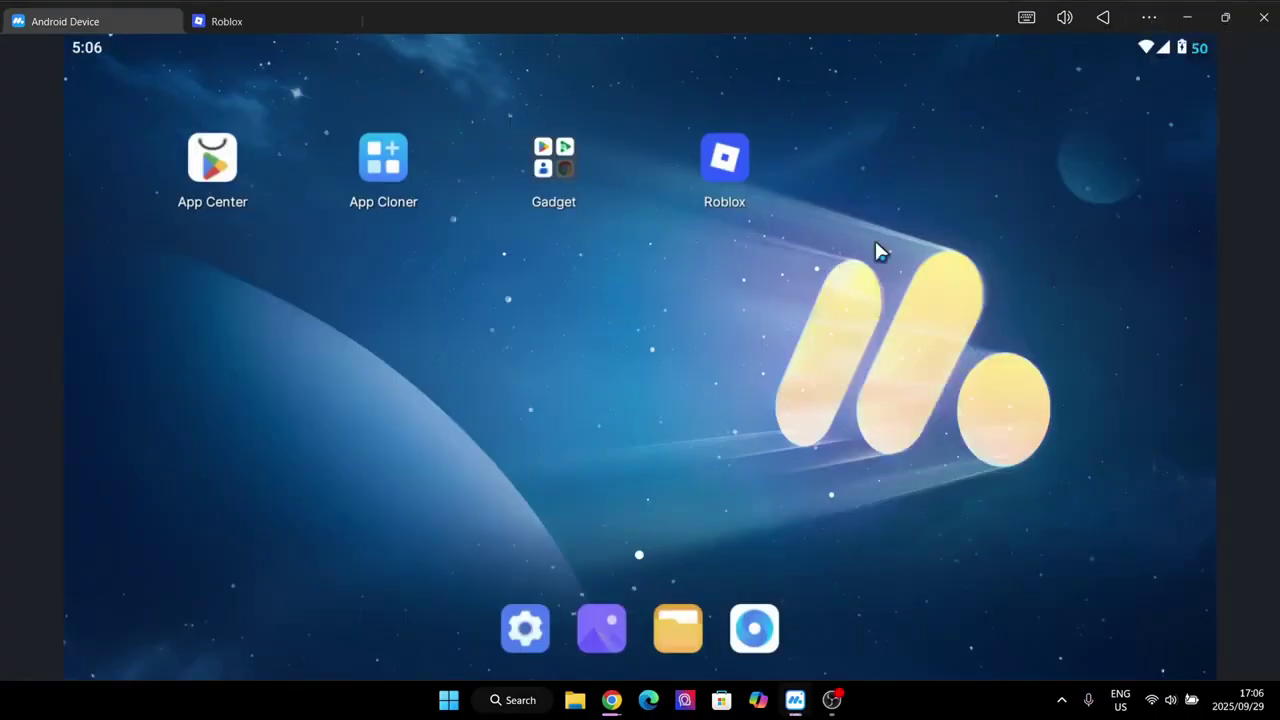
click(1141, 17)
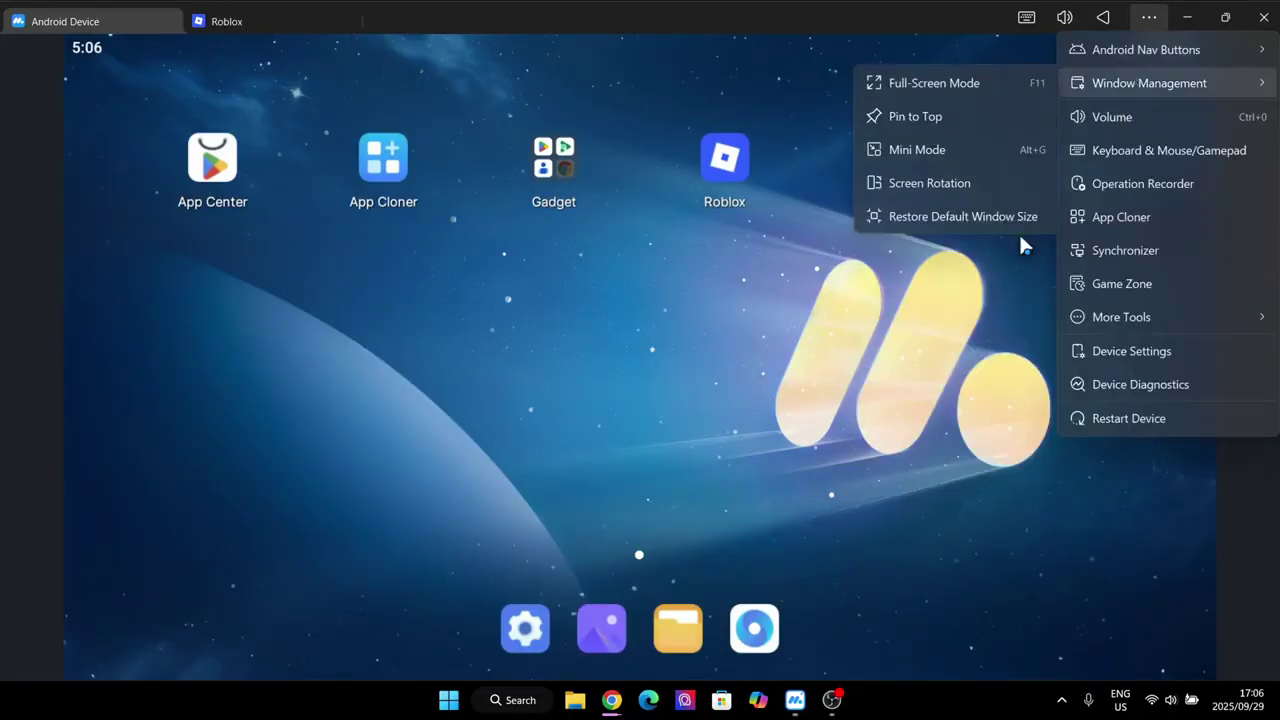
mouse_move(1086, 324)
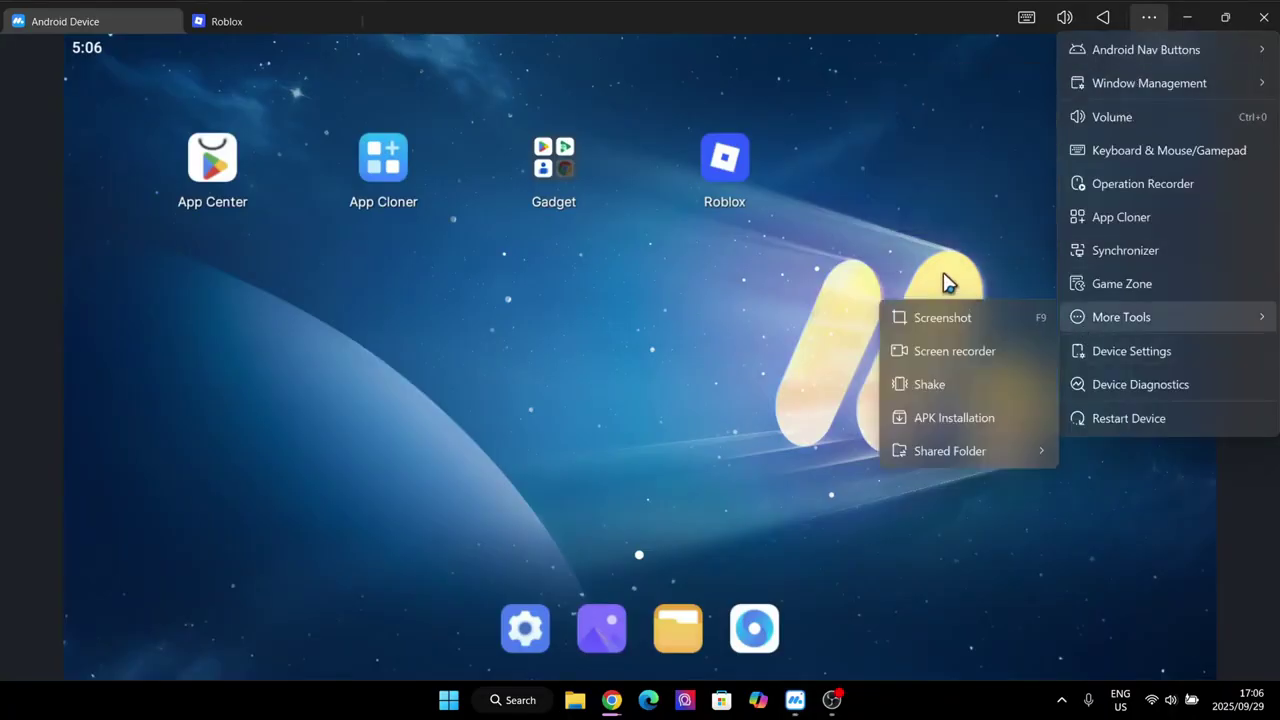
click(951, 261)
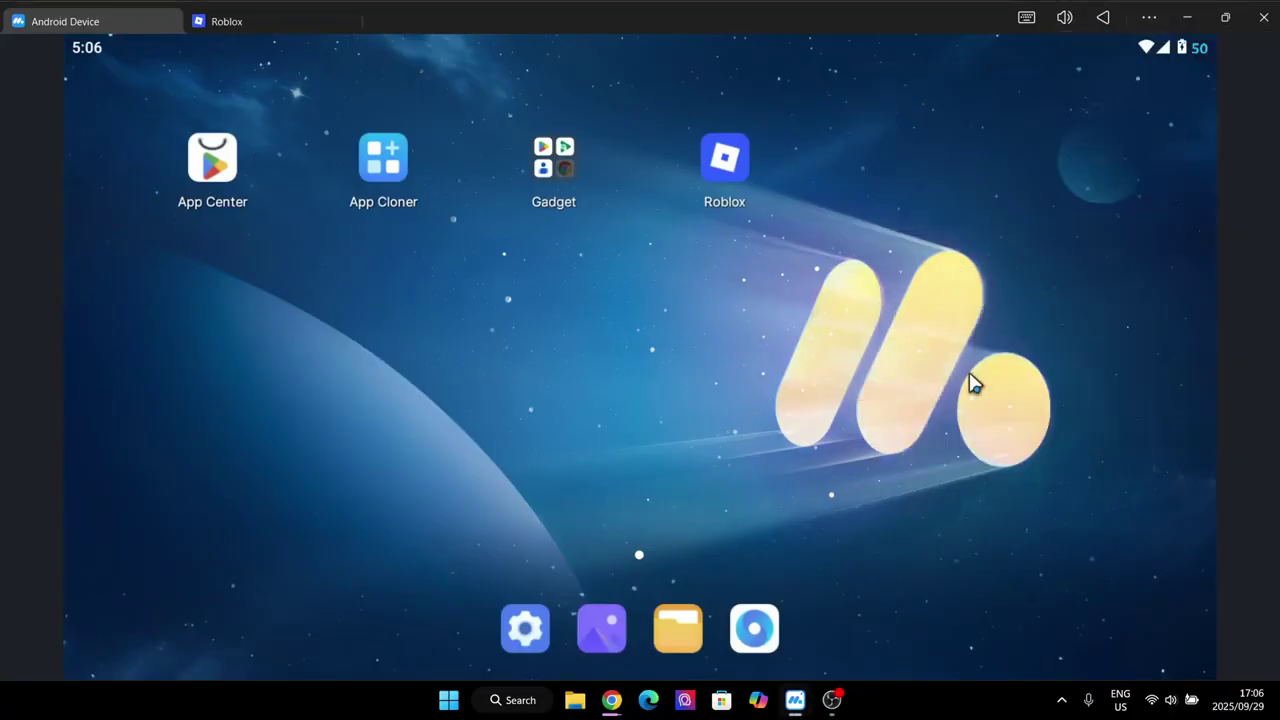
Step: Minimize the emulator to show the desktop and restore its window
click(1187, 17)
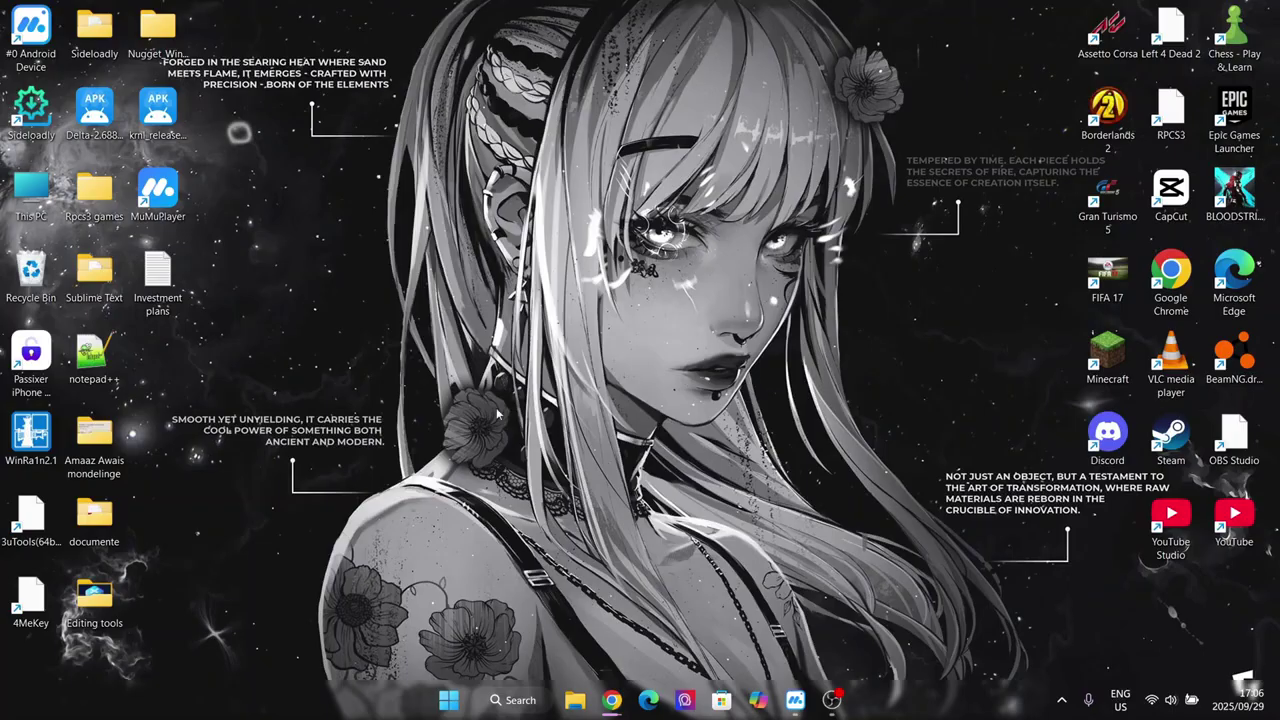
drag(305, 359, 262, 397)
drag(941, 408, 954, 440)
click(797, 699)
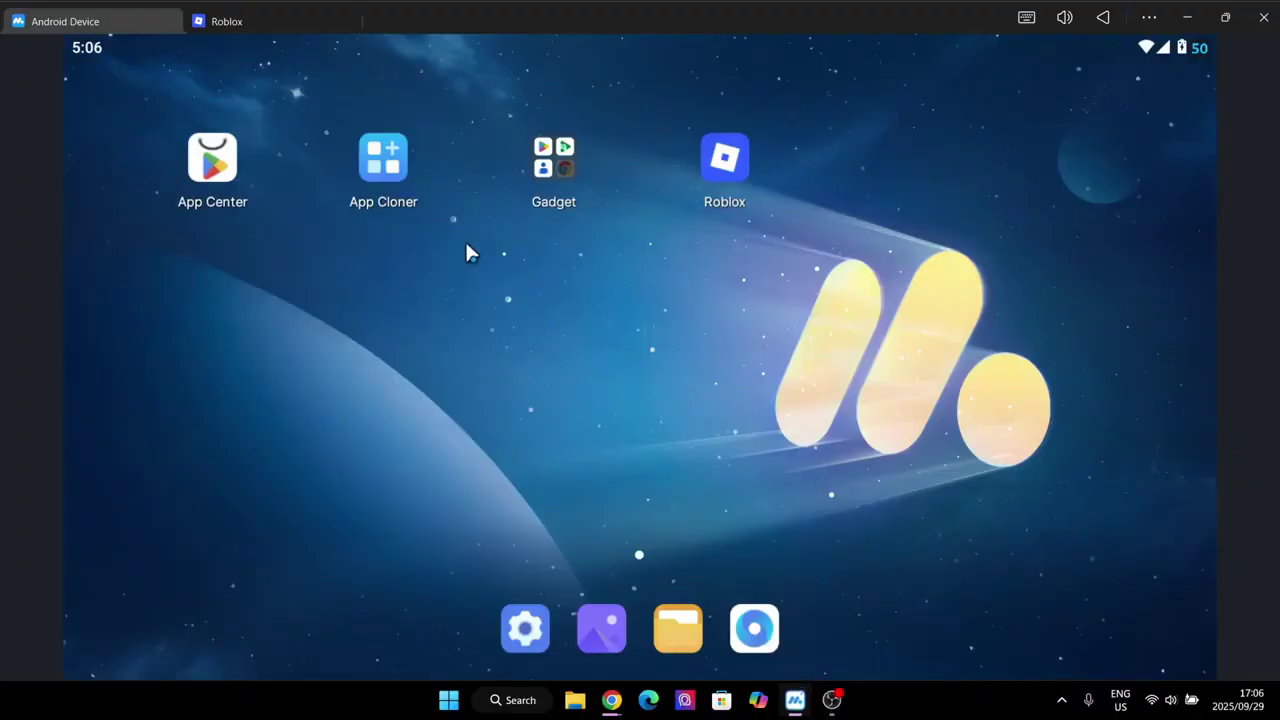
Step: View the Grow a Garden page in Roblox, return to the Android Device home screen and minimize the emulator
click(215, 21)
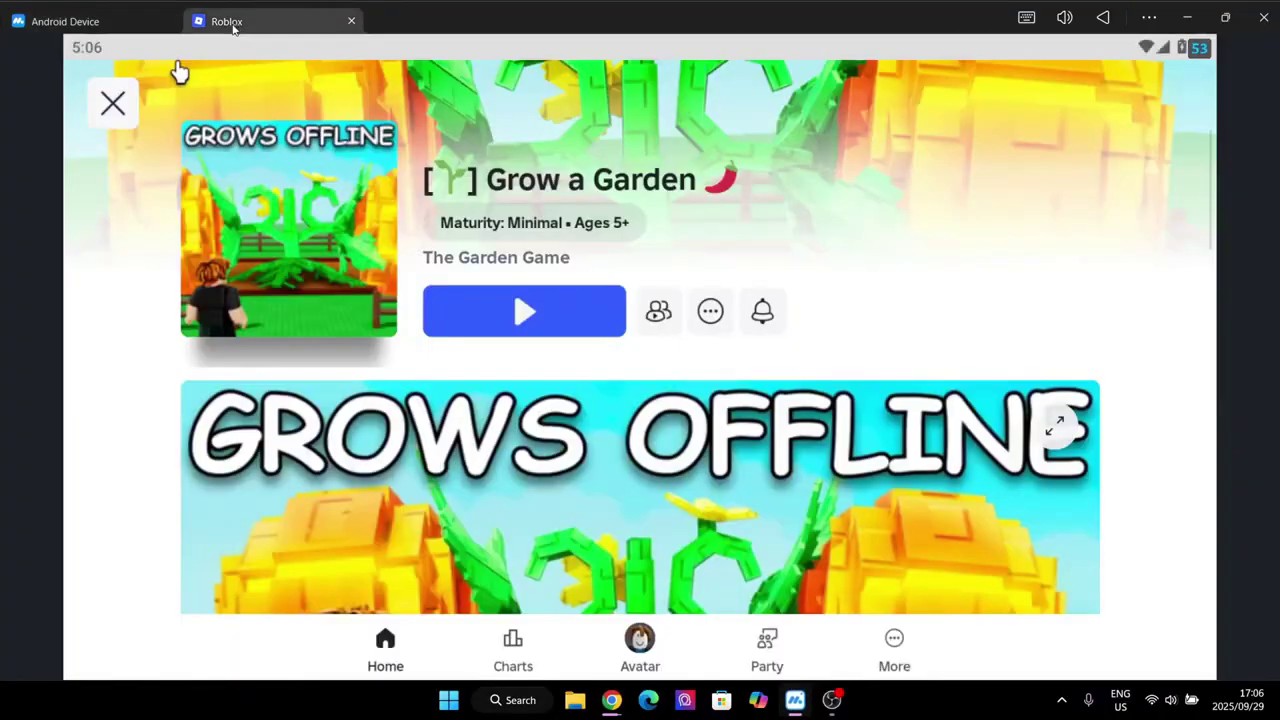
click(132, 21)
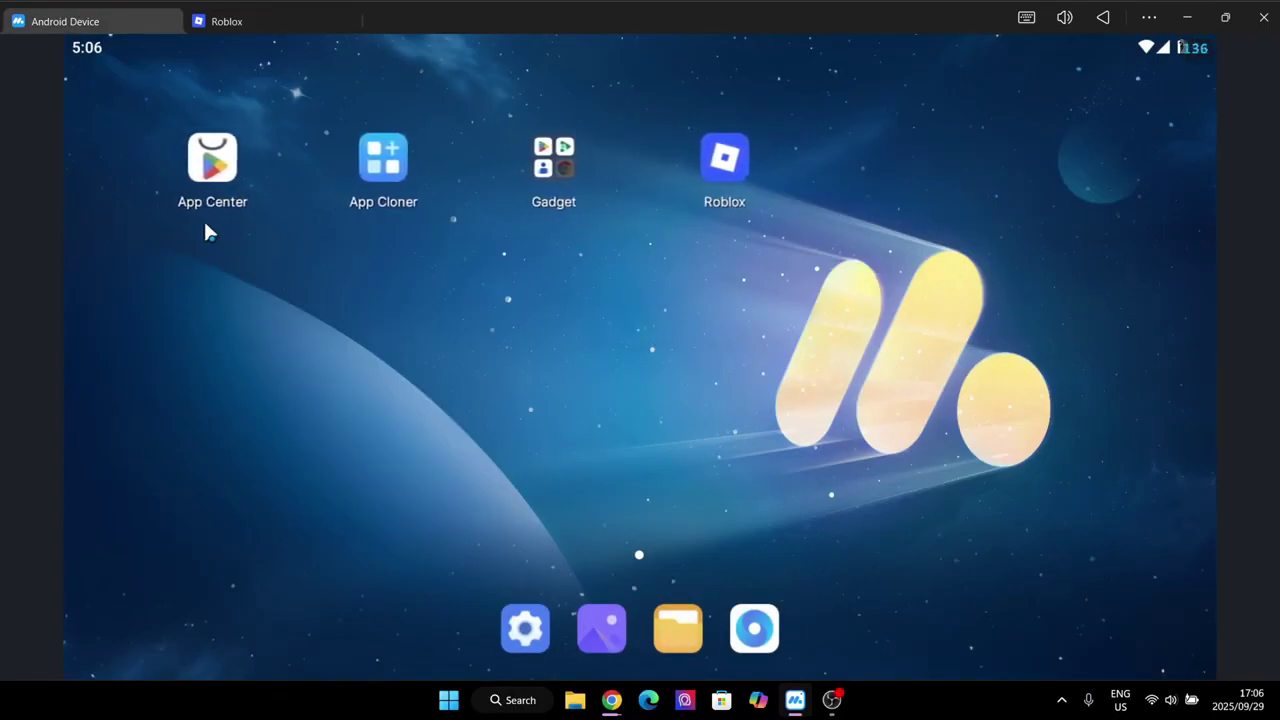
click(290, 21)
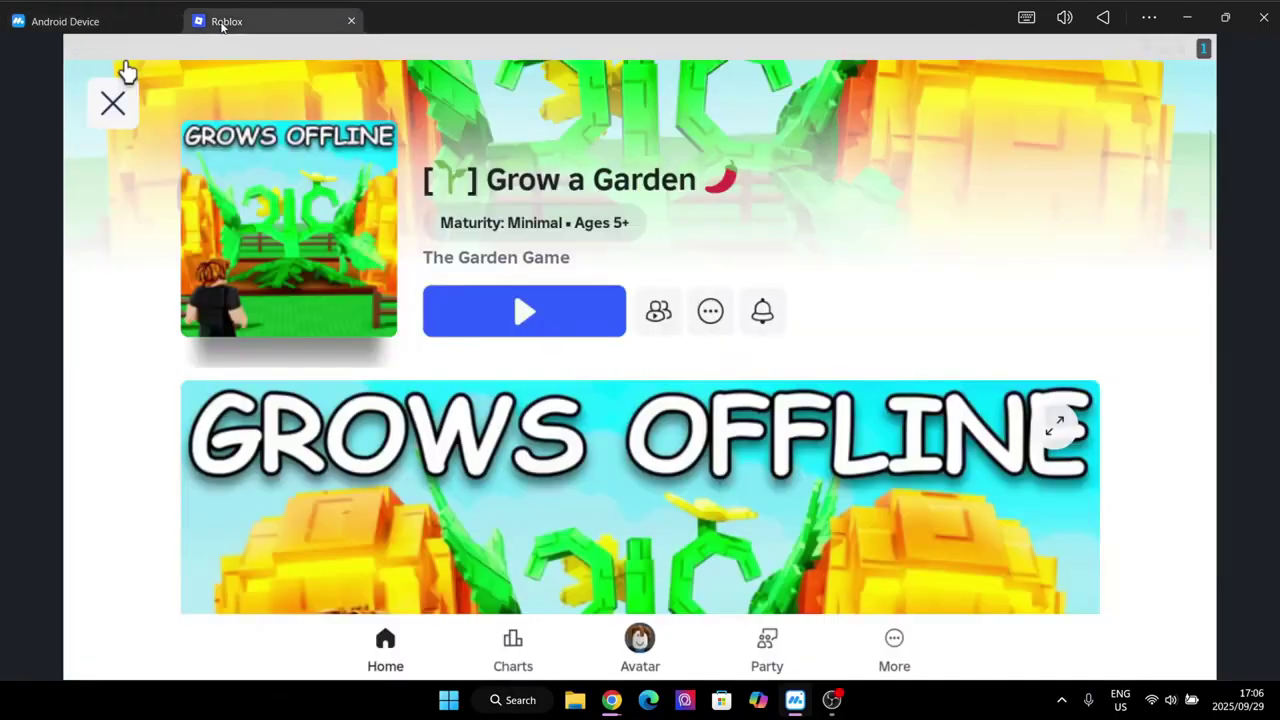
click(65, 21)
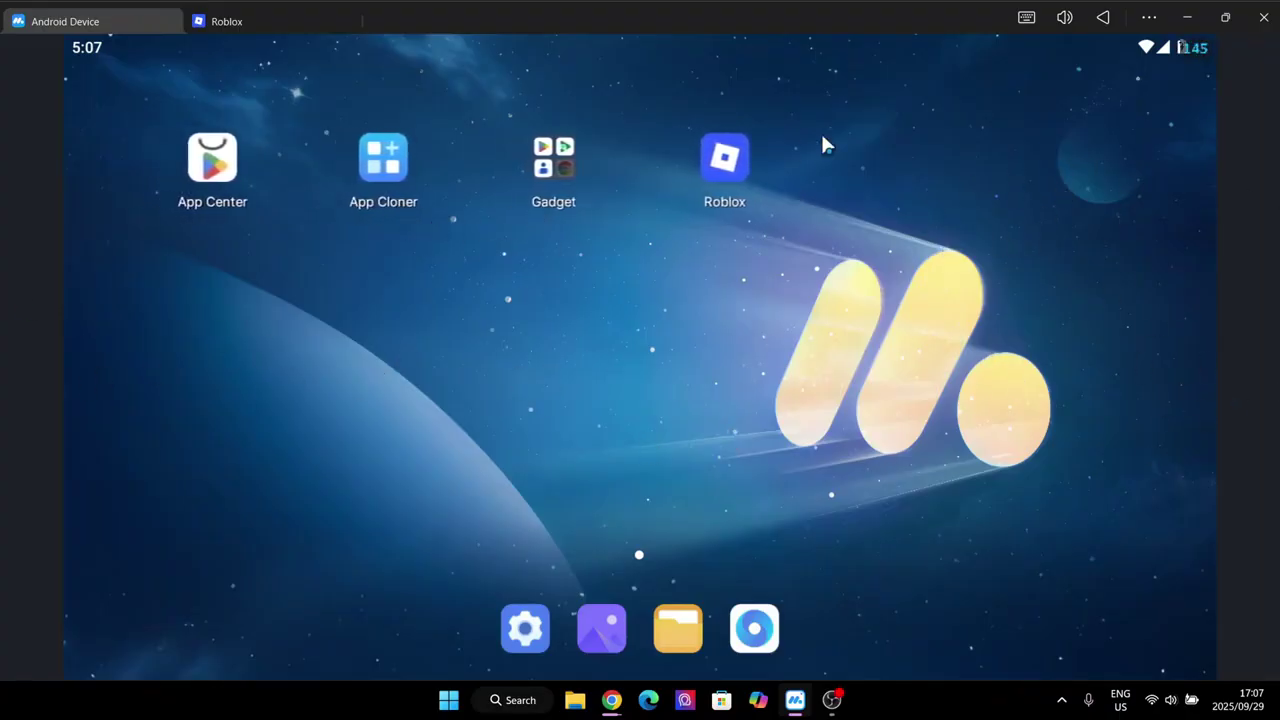
click(1187, 17)
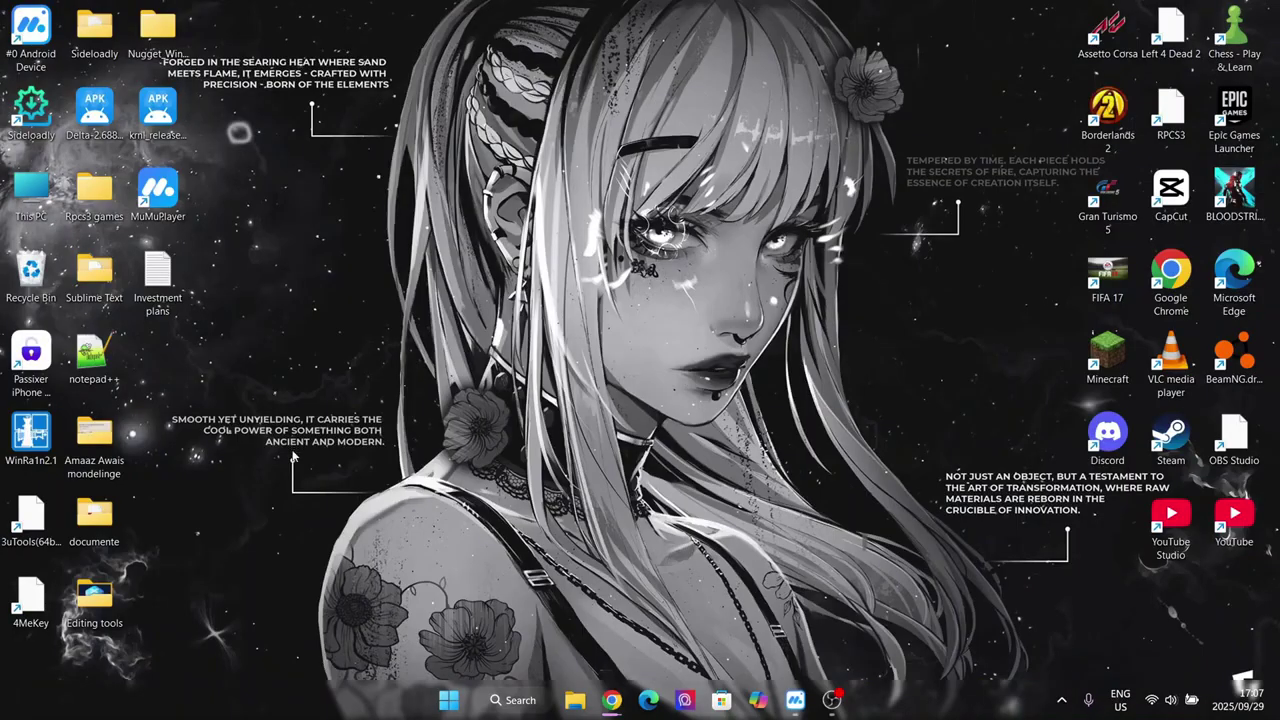